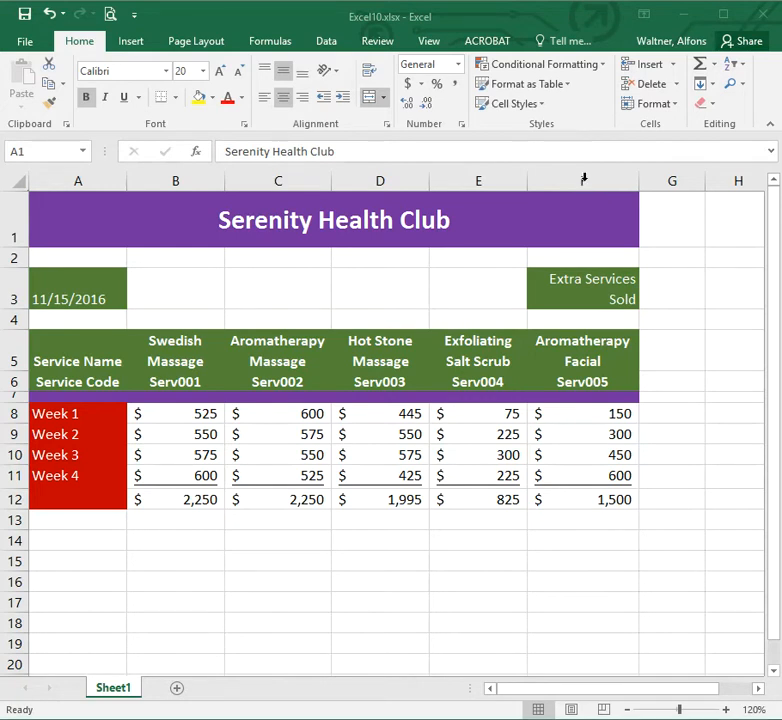
Insert blank cells to the left of the Aromatherapy Facial column, shifting column F right.
click(585, 181)
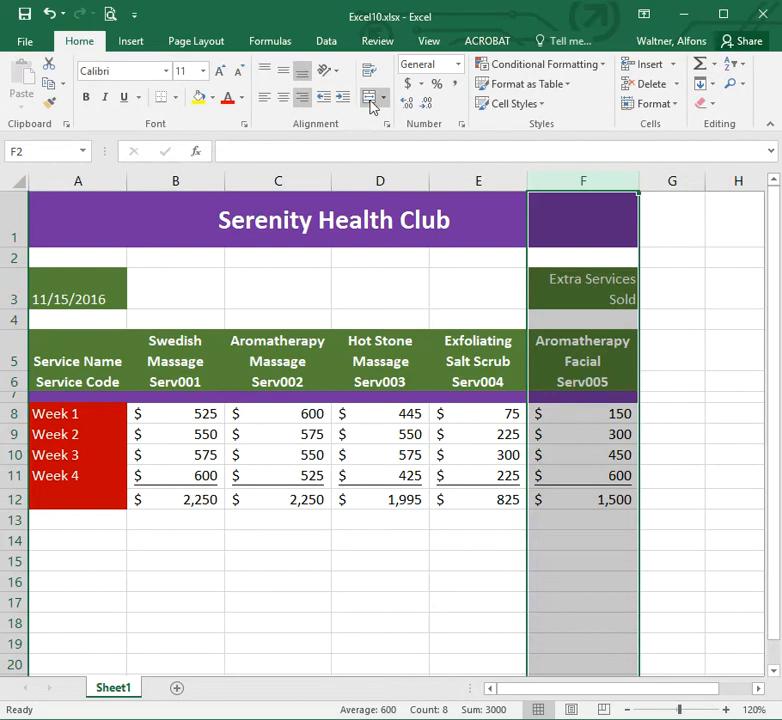
click(673, 66)
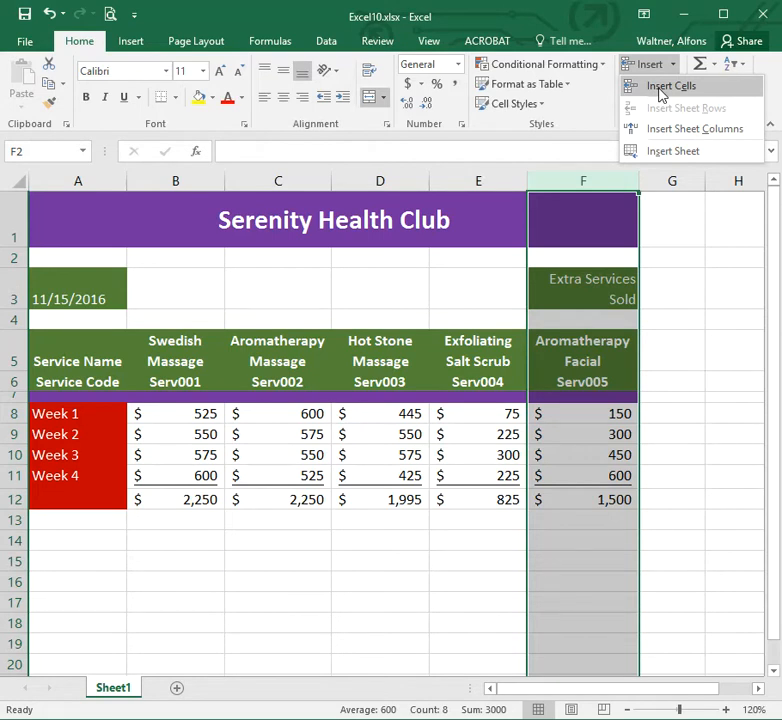
click(664, 87)
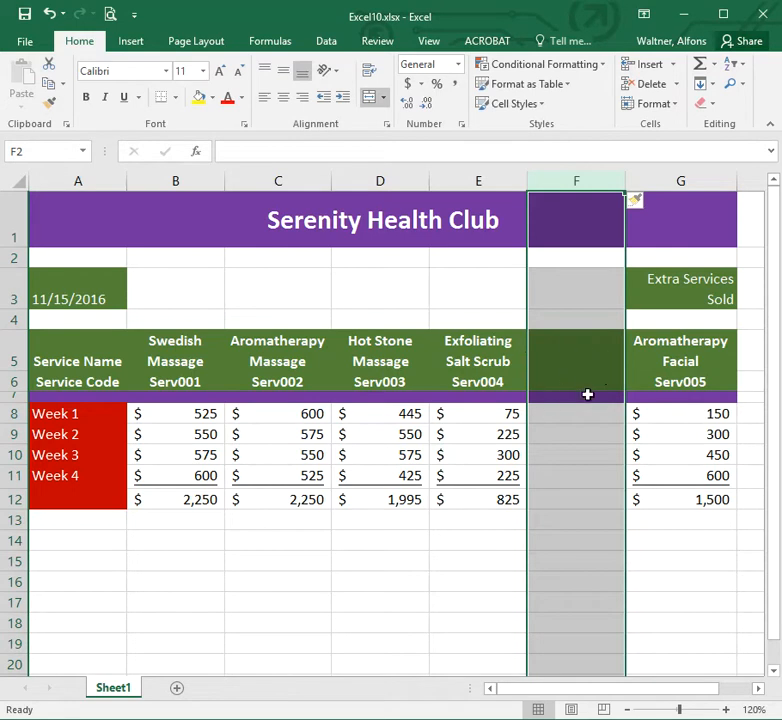
Copy the Aromatherapy Facial block G5:G12 and paste it into the new column starting at F5.
click(691, 343)
drag(691, 343, 685, 503)
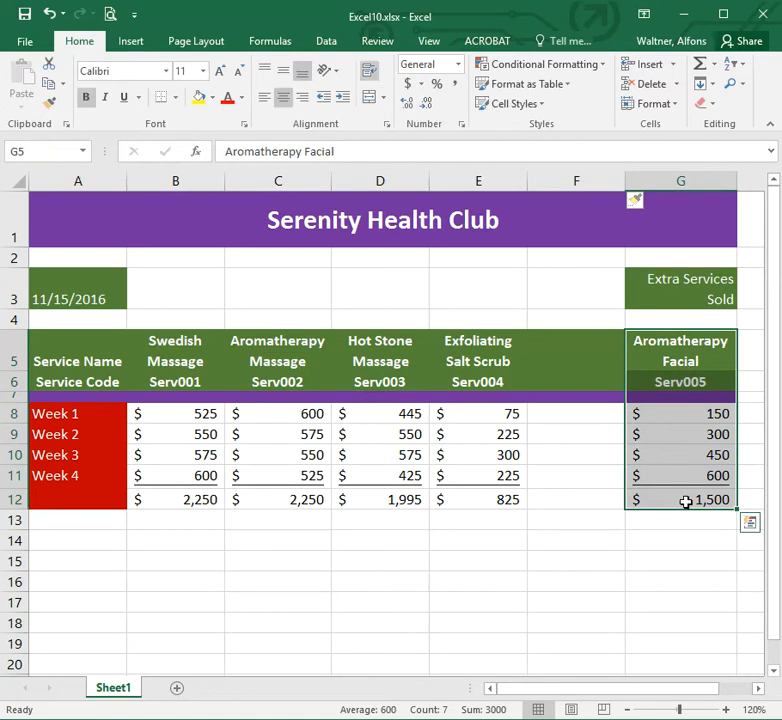
right_click(690, 348)
click(718, 382)
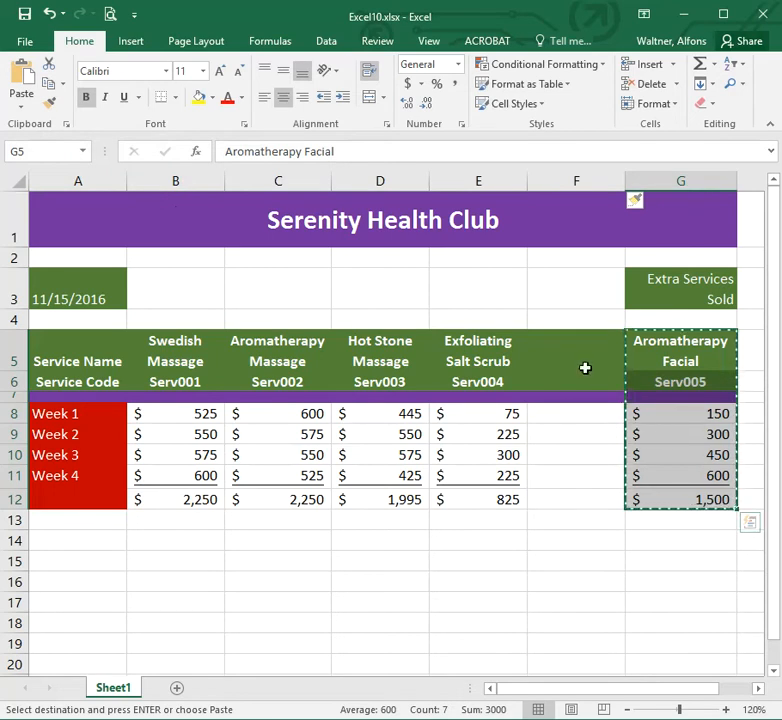
click(567, 340)
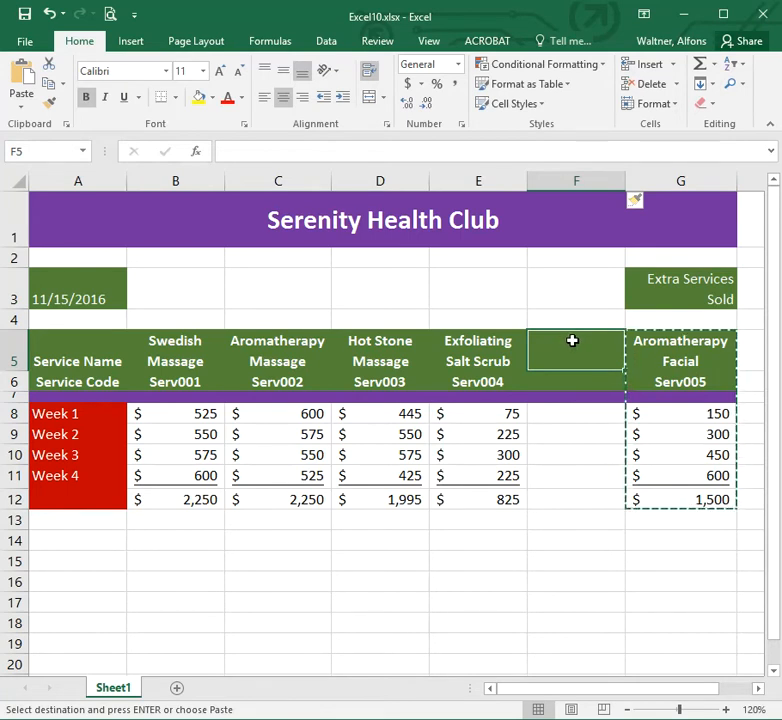
key(ctrl+v)
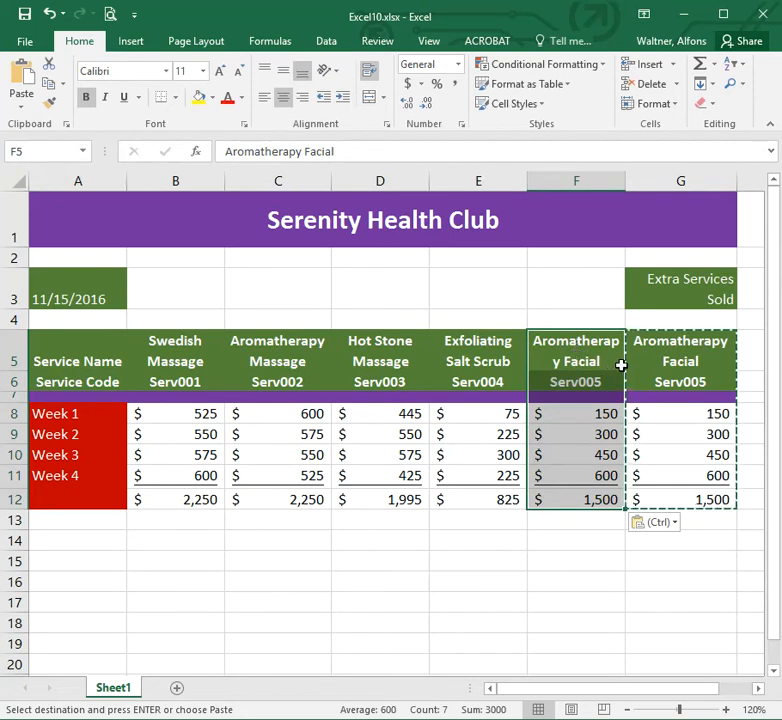
Clear the original Aromatherapy Facial cells G5:G12 and widen column F slightly.
click(668, 343)
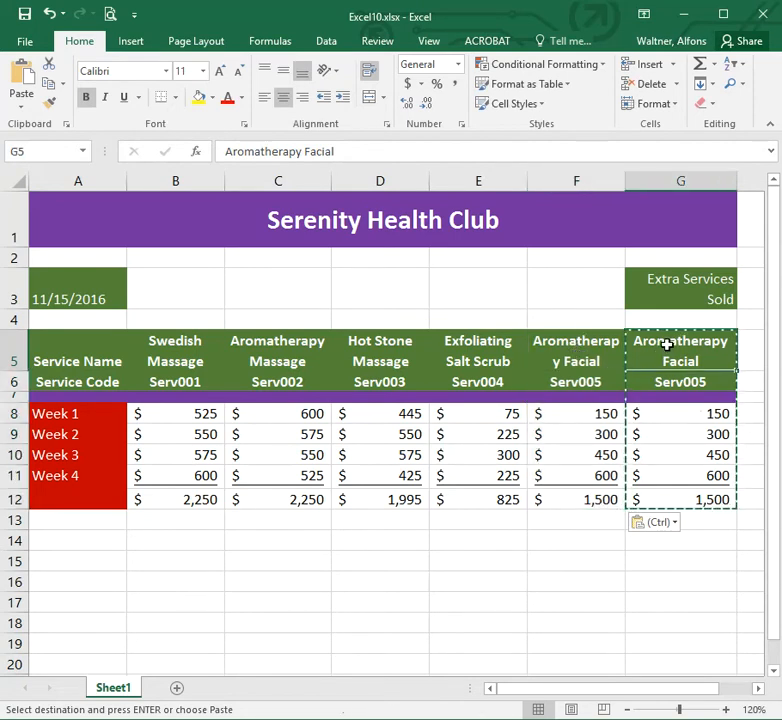
drag(668, 349, 678, 504)
key(Delete)
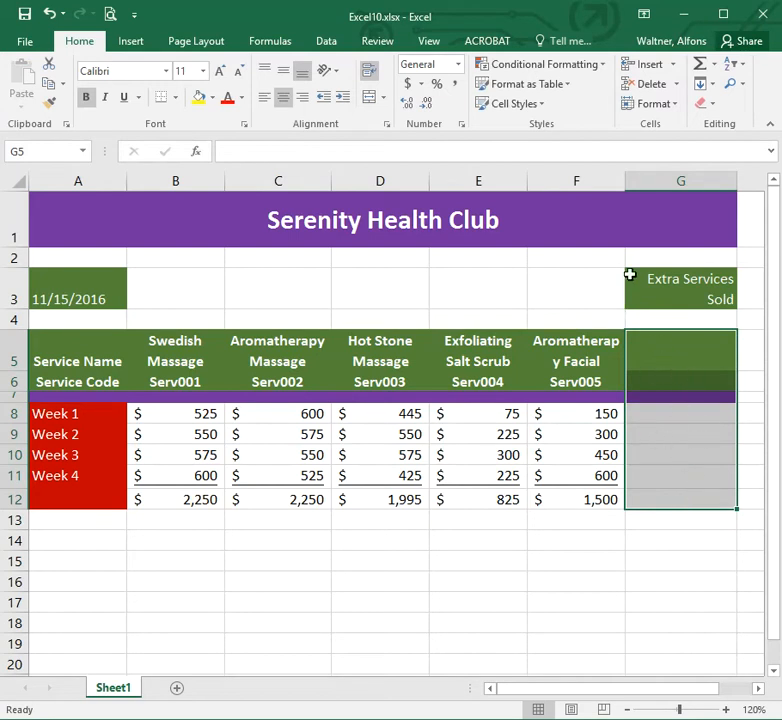
drag(625, 181, 638, 181)
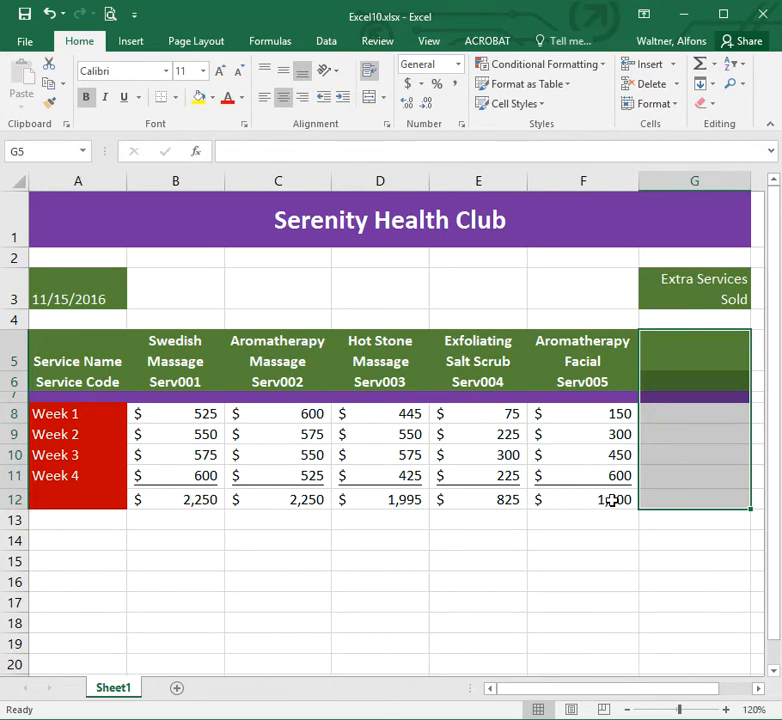
Try moving the Extra Services Sold label from G3 into F3, then undo the paste.
click(664, 288)
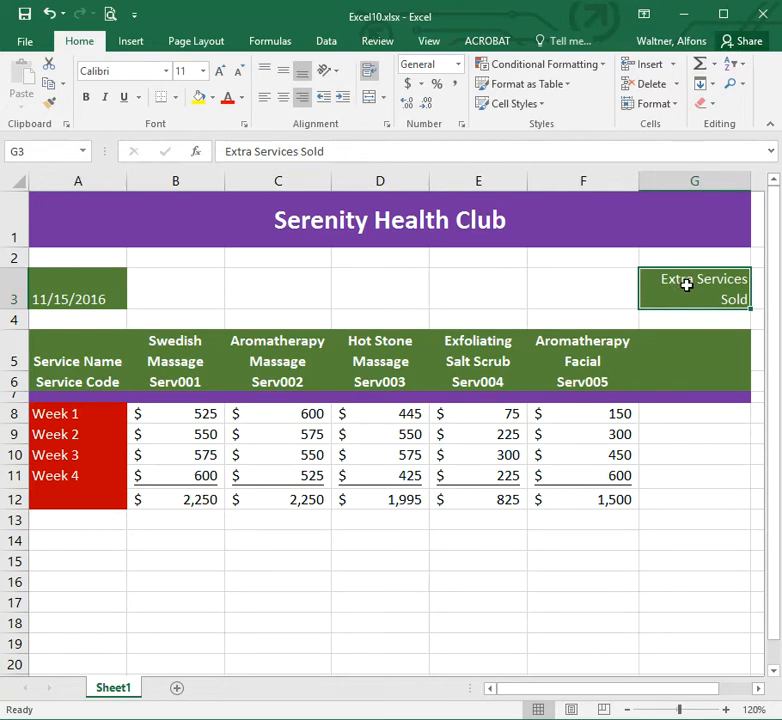
key(ctrl+c)
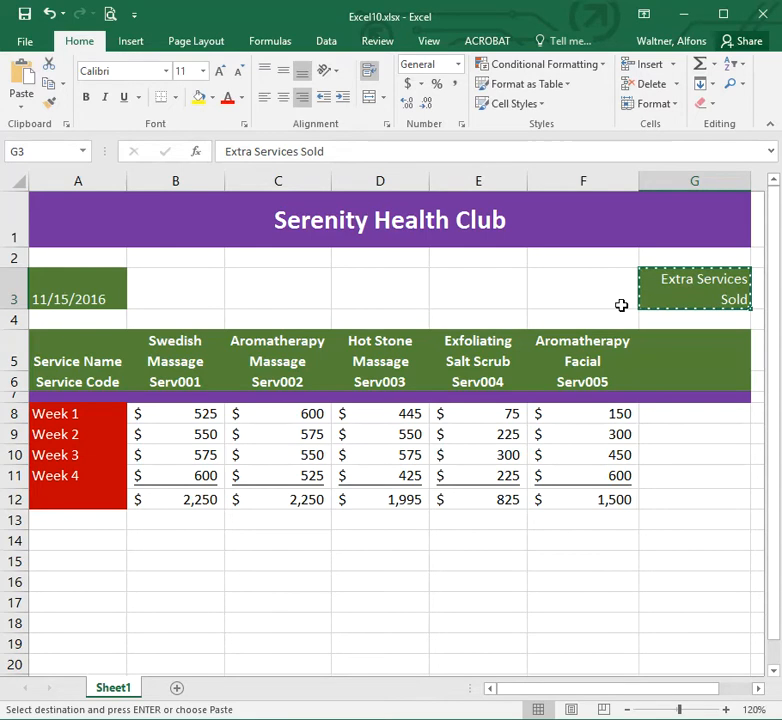
click(589, 289)
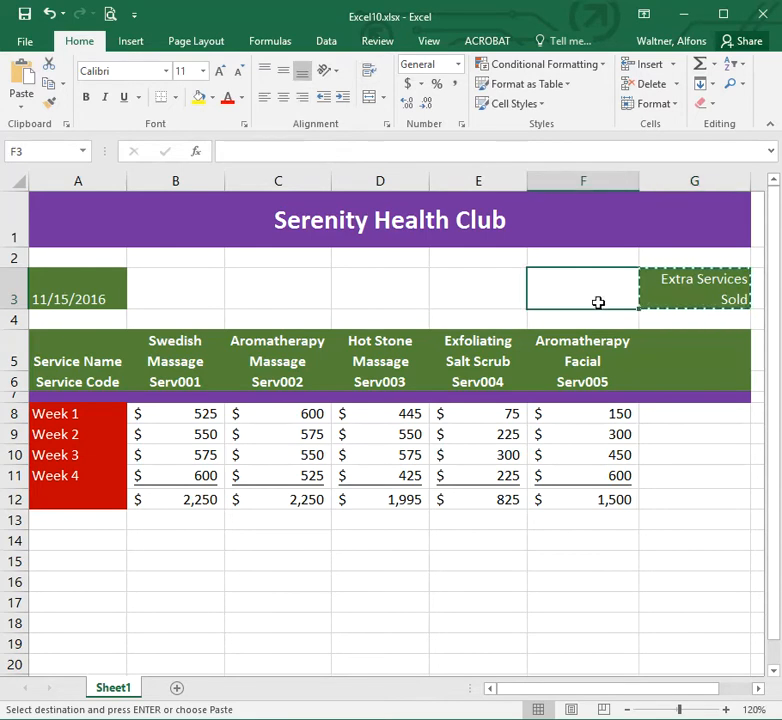
key(ctrl+v)
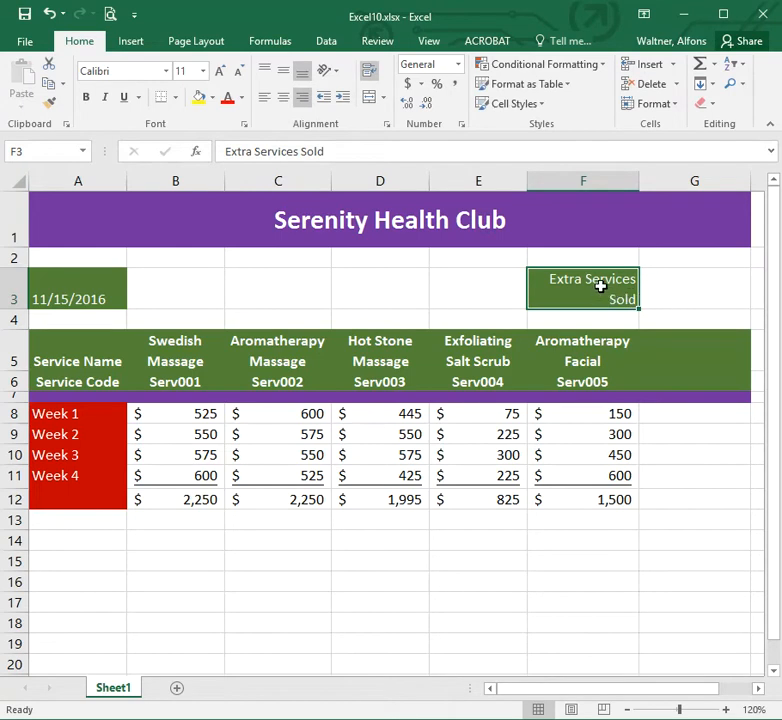
click(49, 13)
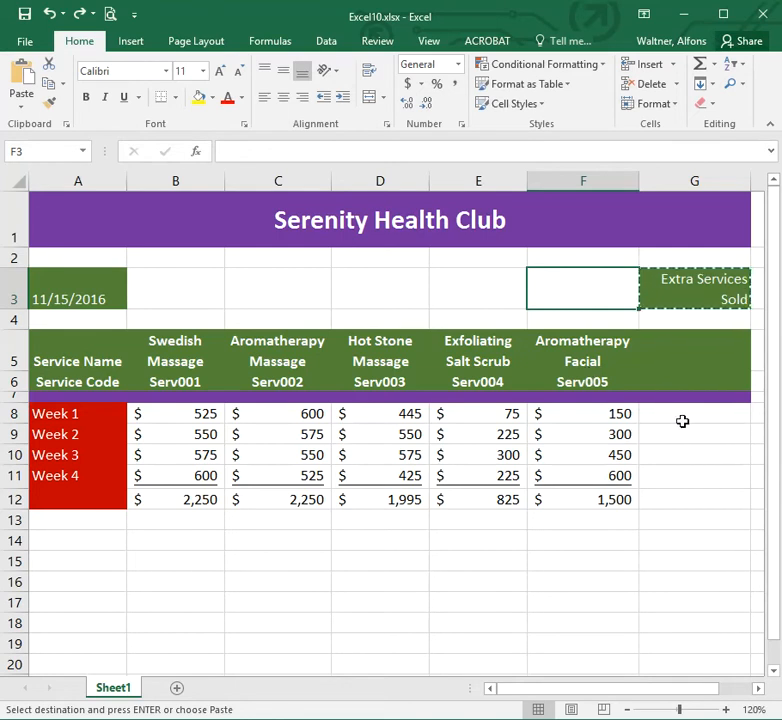
Enter the heading Weekly Totals in G5.
click(698, 355)
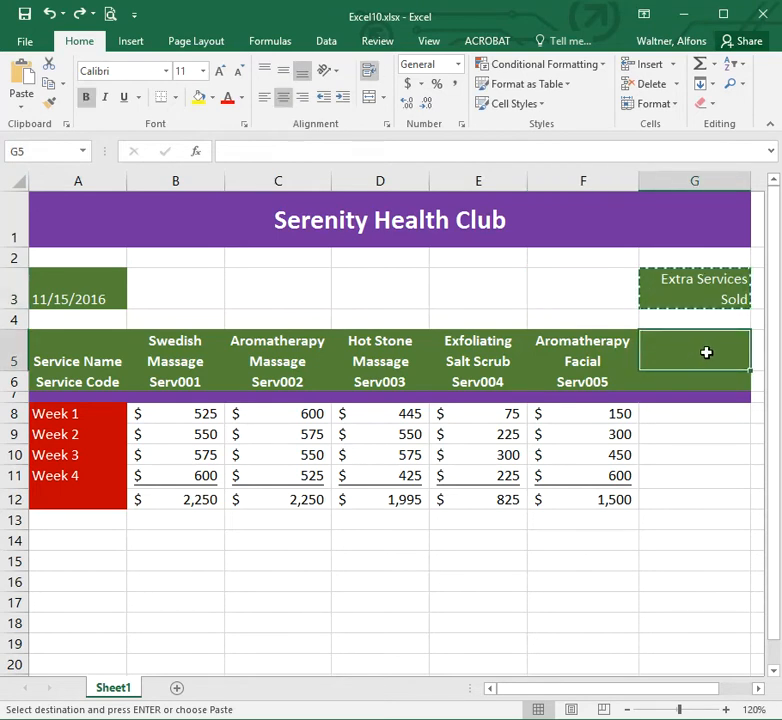
text(Weekly)
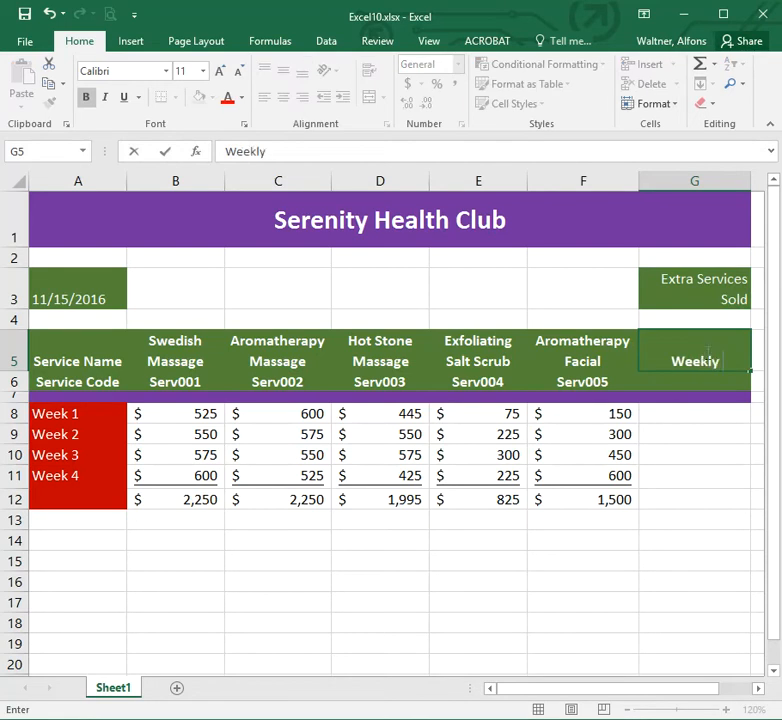
text( Totals)
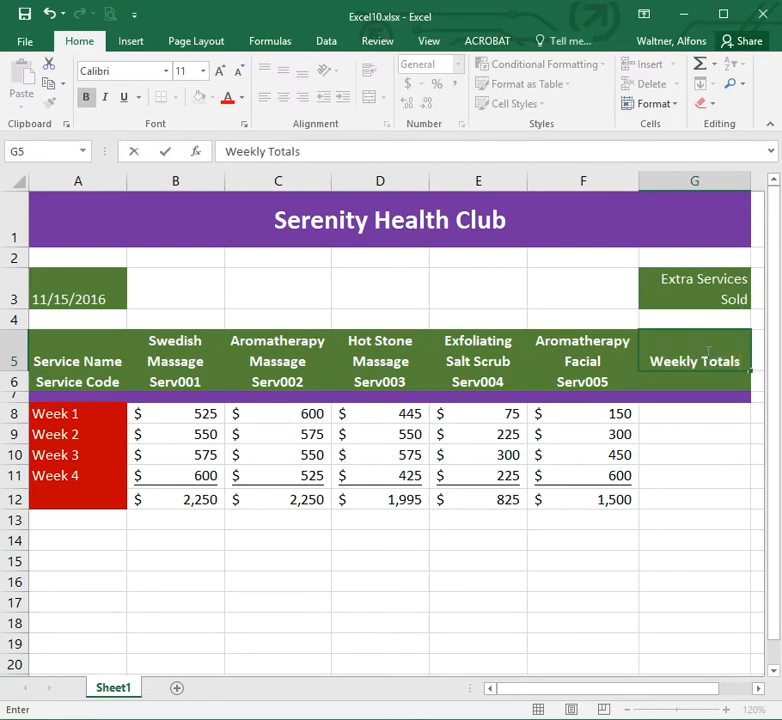
key(Return)
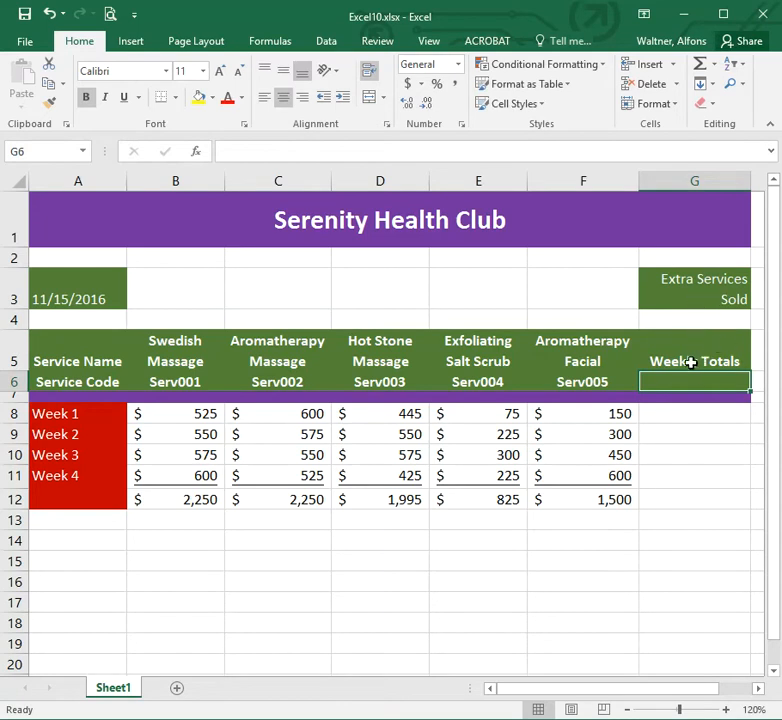
Wrap the Weekly Totals heading text in G5 and narrow column G to fit it.
click(666, 360)
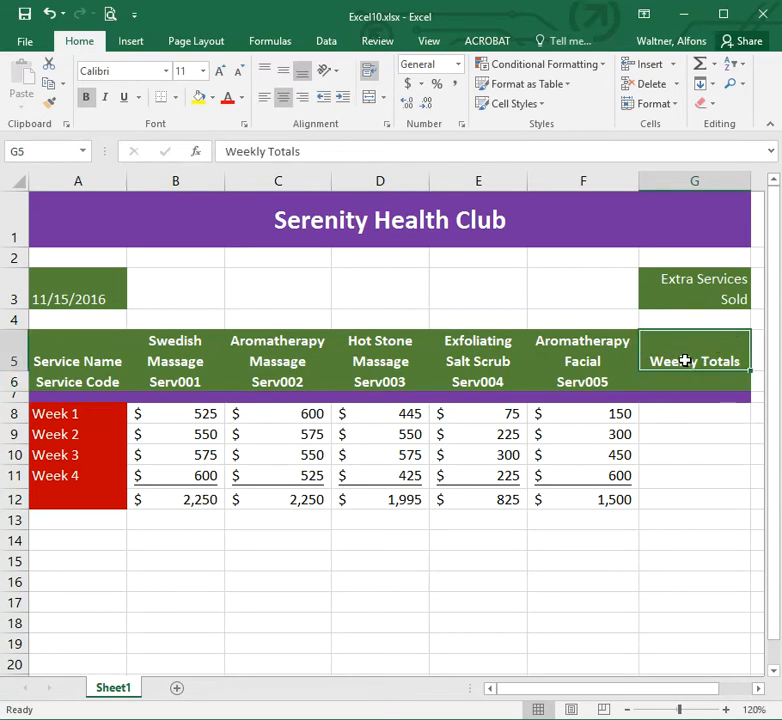
click(370, 74)
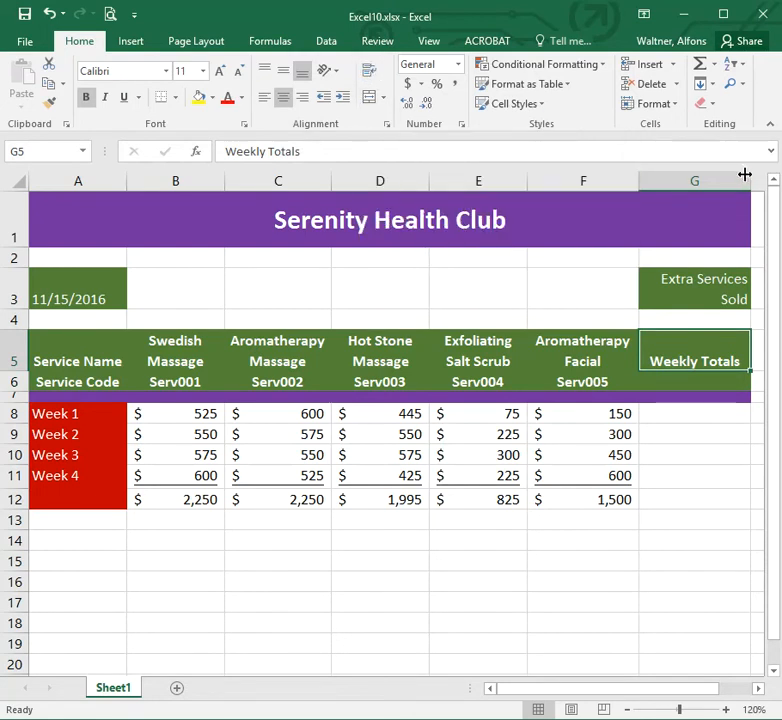
drag(749, 174, 747, 175)
drag(738, 175, 728, 175)
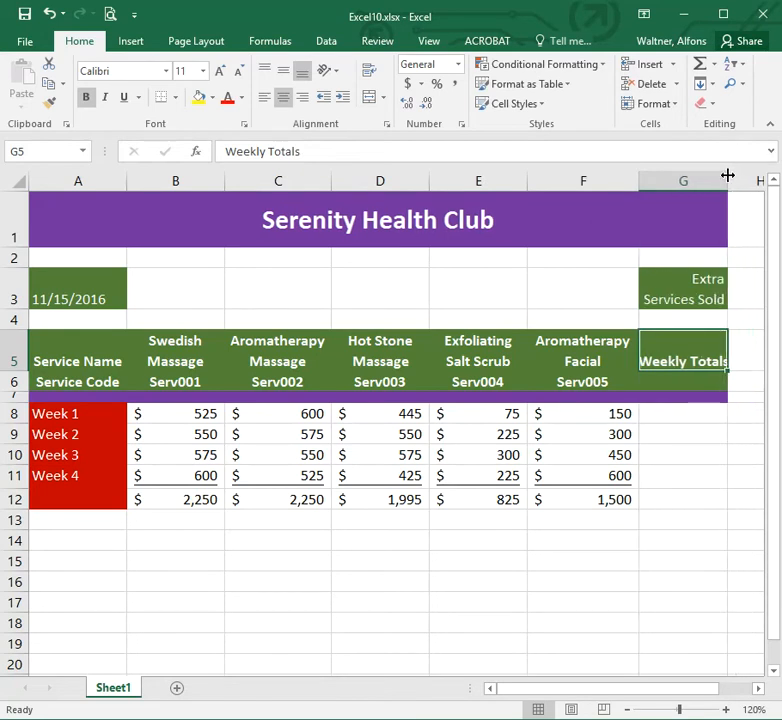
click(369, 72)
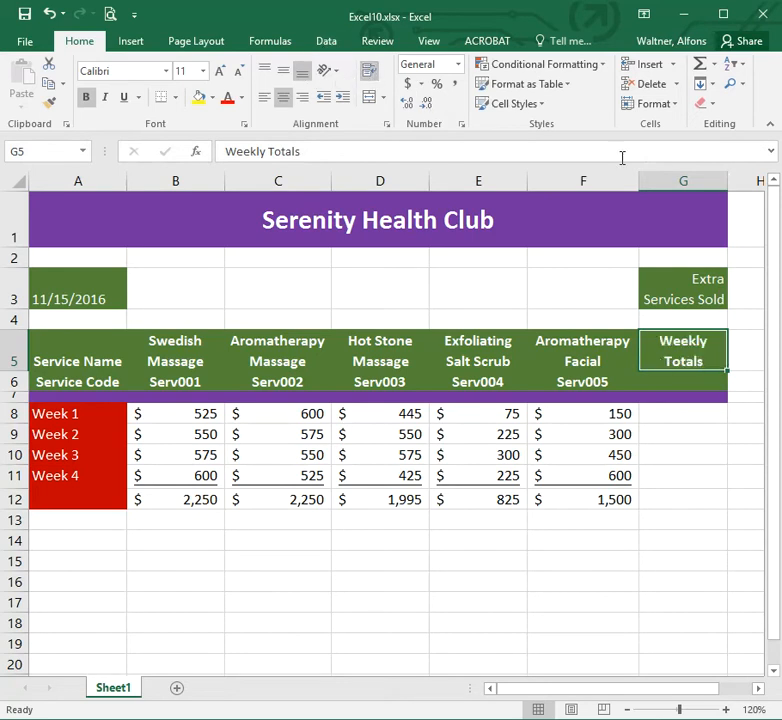
drag(726, 179, 731, 180)
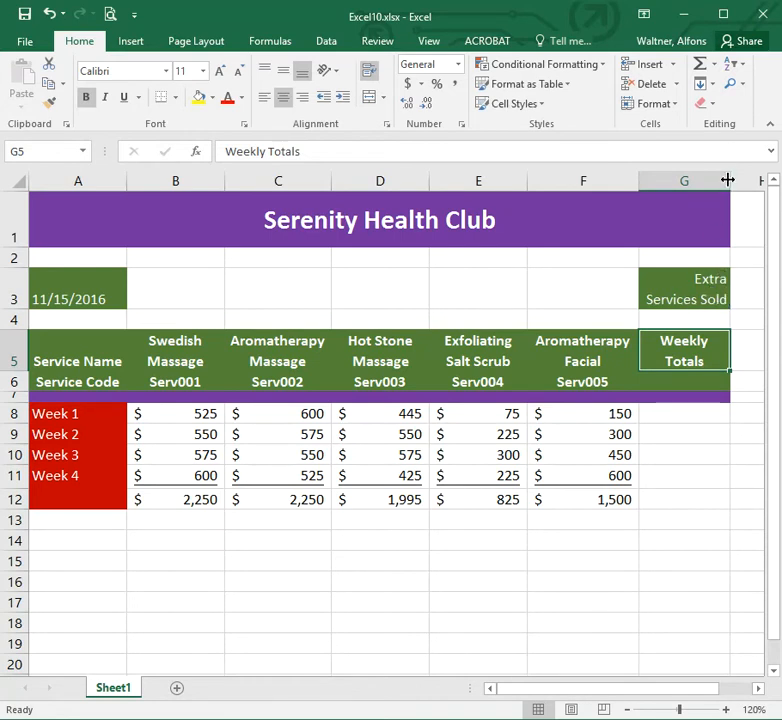
drag(729, 180, 717, 183)
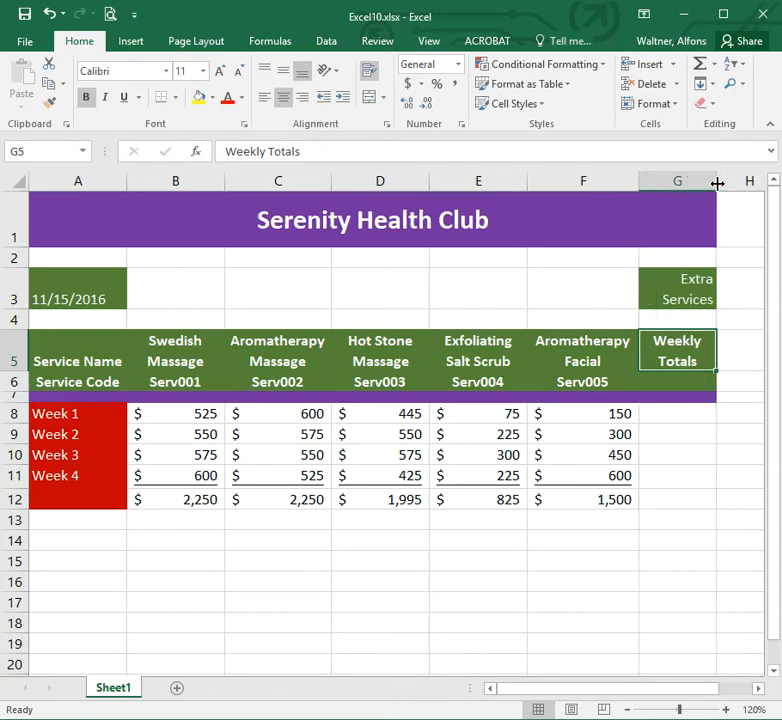
Reapply text wrapping to the Extra Services Sold label in G3.
click(697, 294)
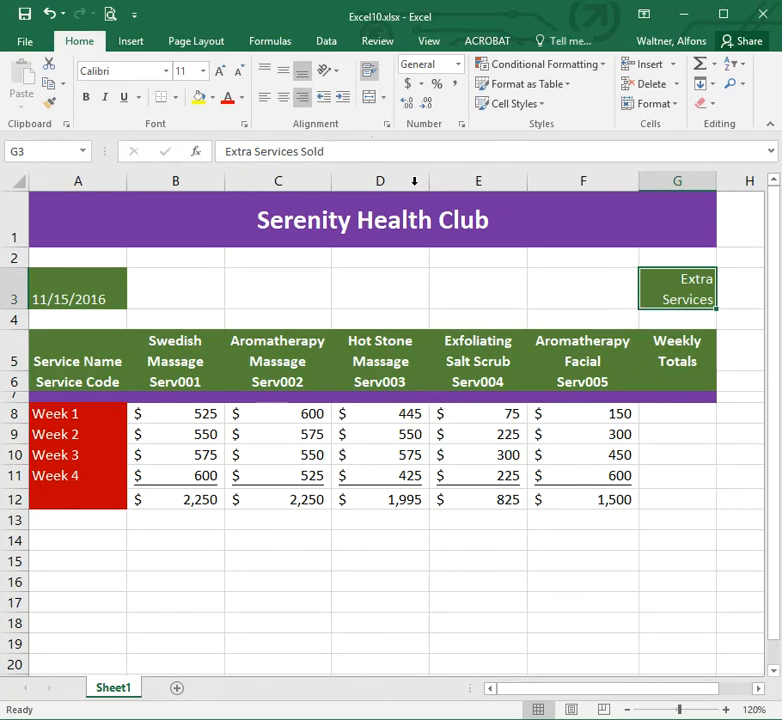
click(370, 71)
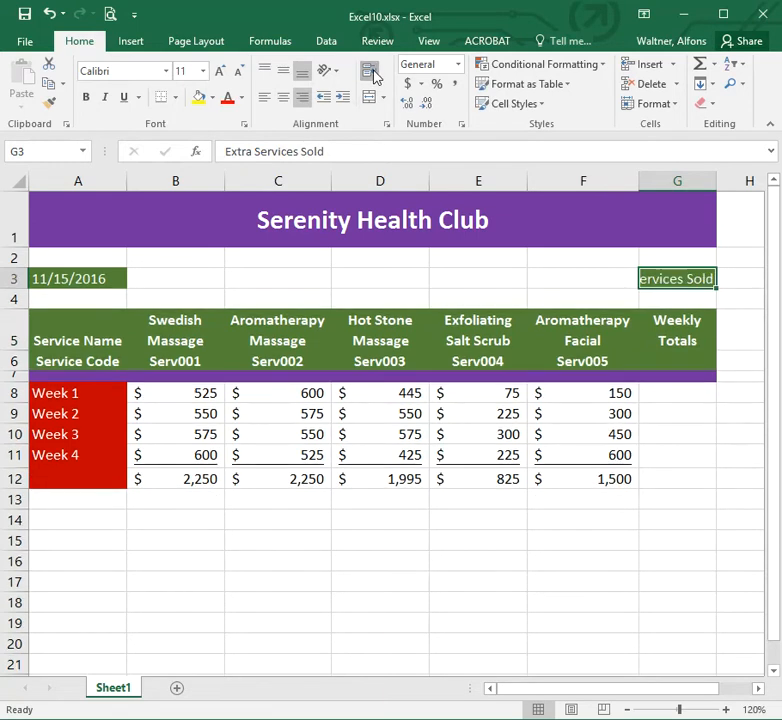
click(370, 71)
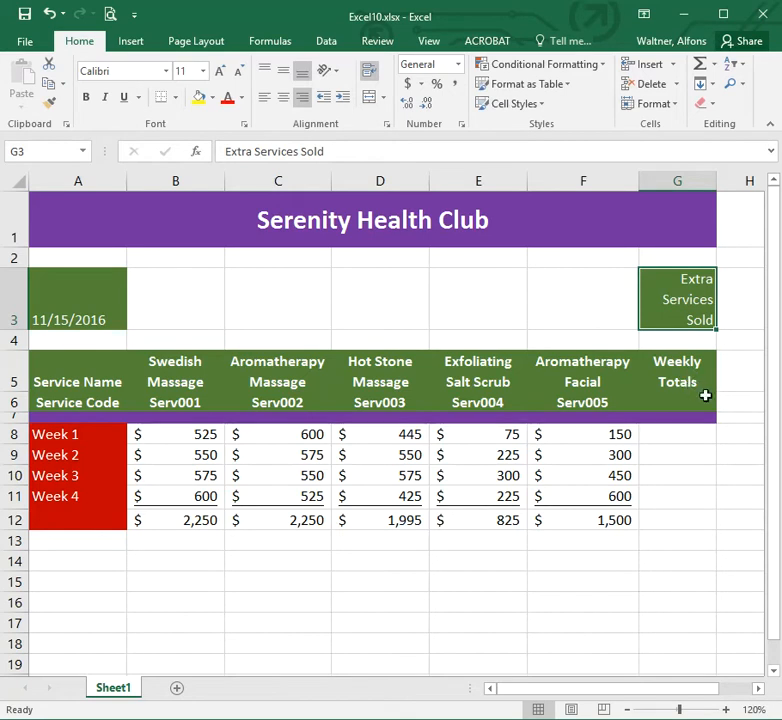
Enter a SUM formula in G8 totalling the Week 1 amounts B8:F8.
click(690, 438)
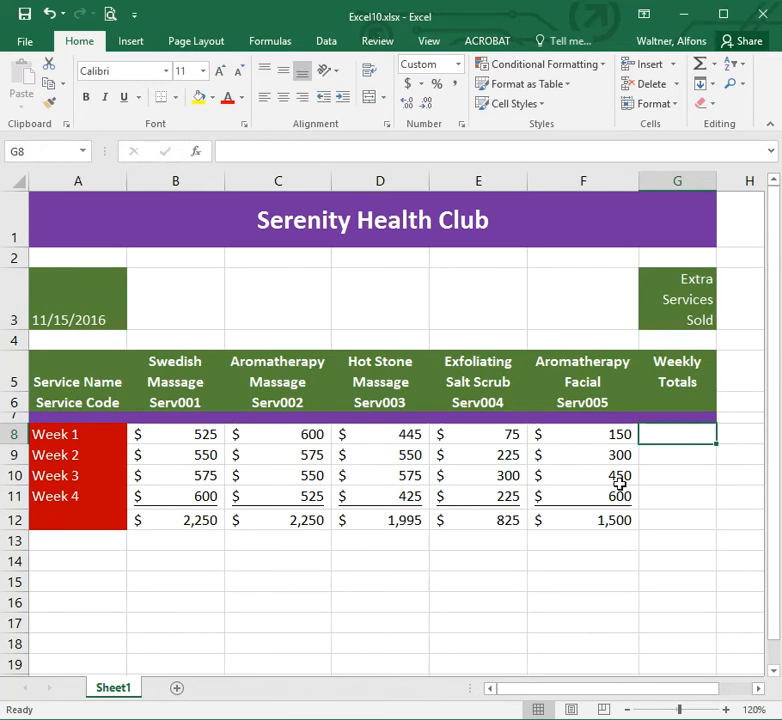
text(=su)
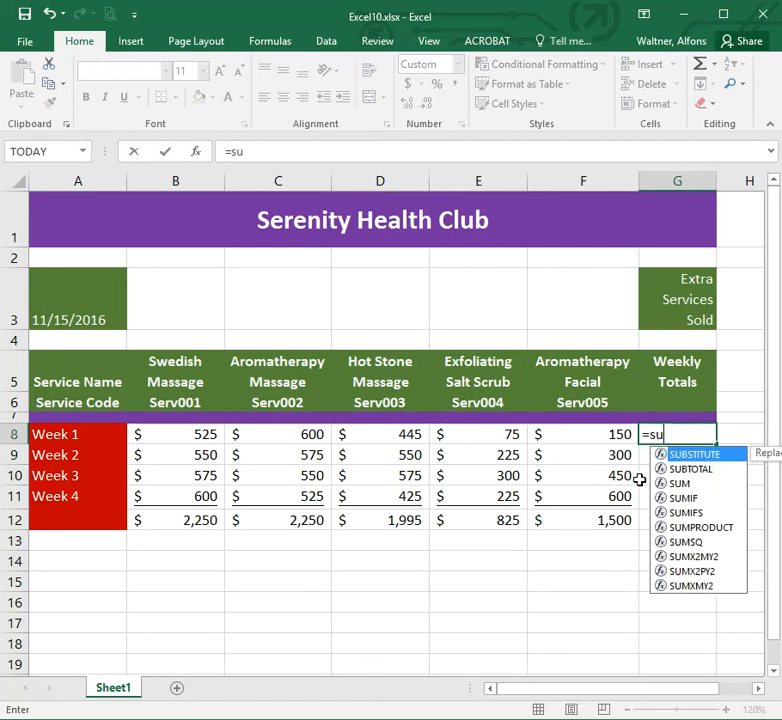
text(m()
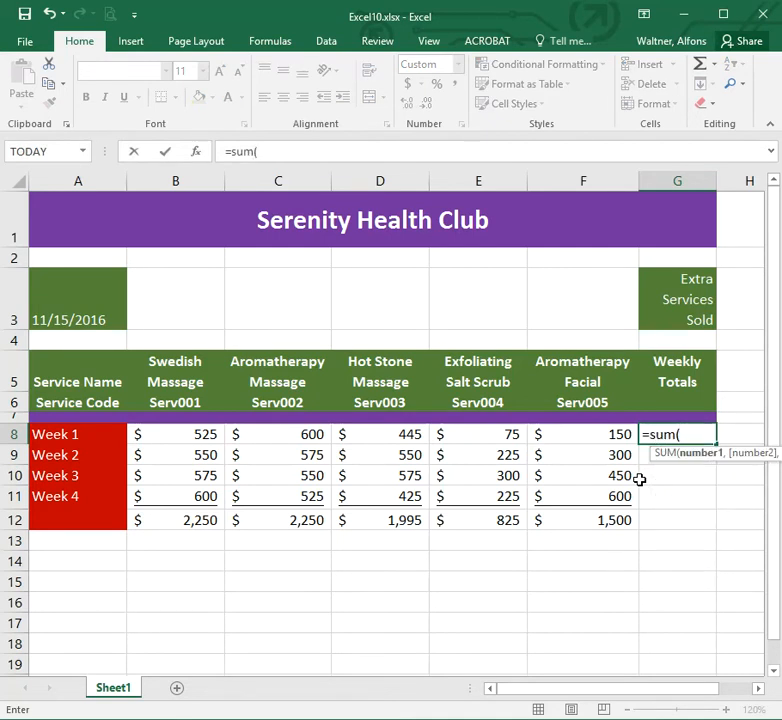
drag(208, 440, 579, 434)
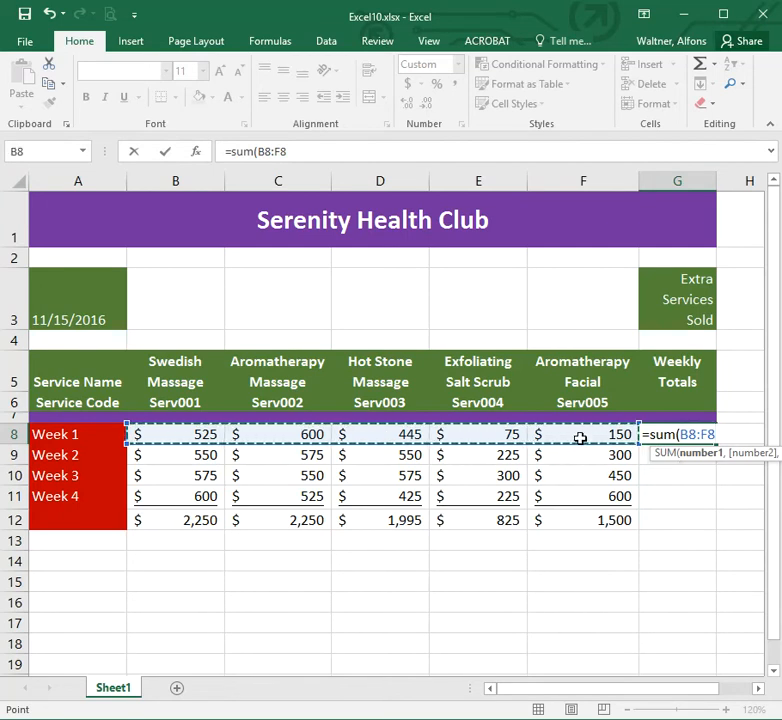
text())
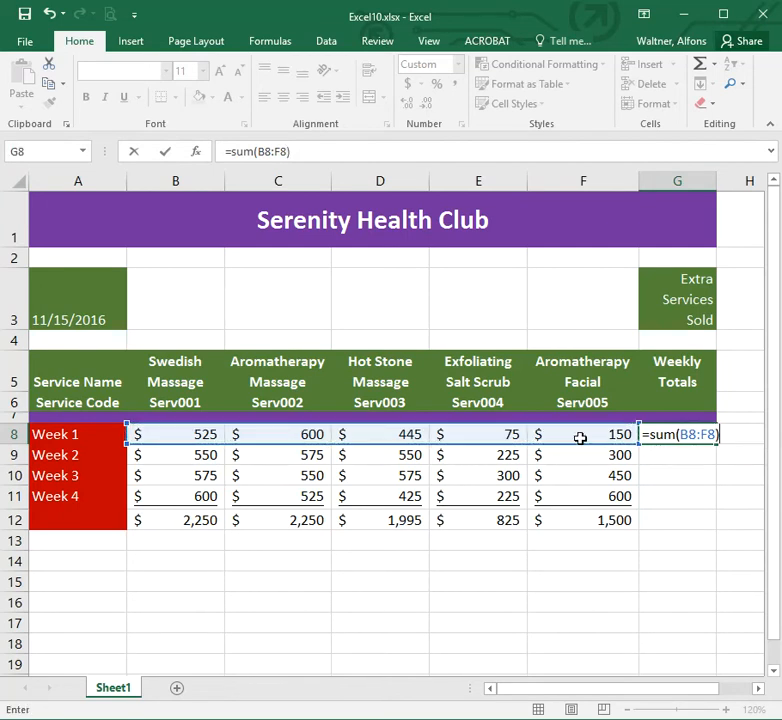
key(Return)
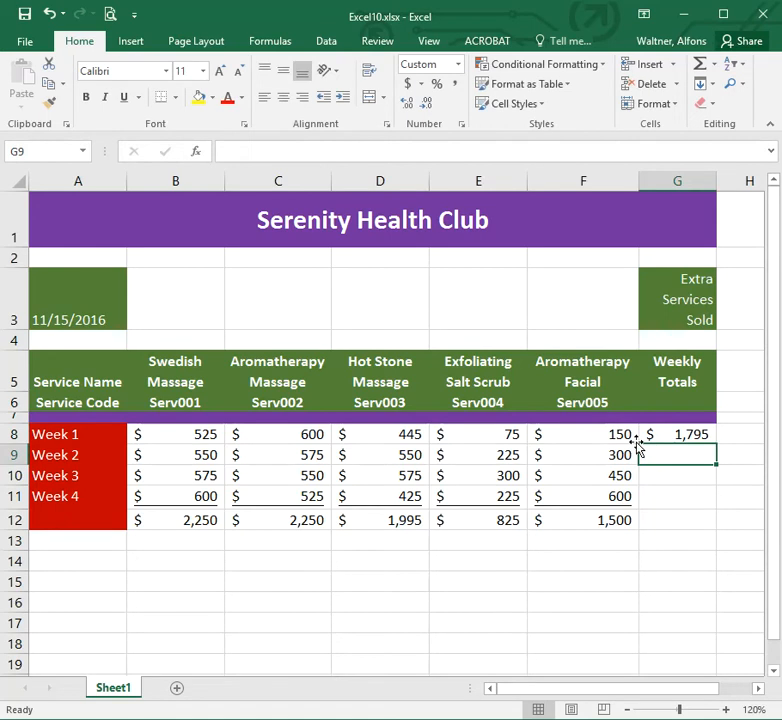
click(676, 435)
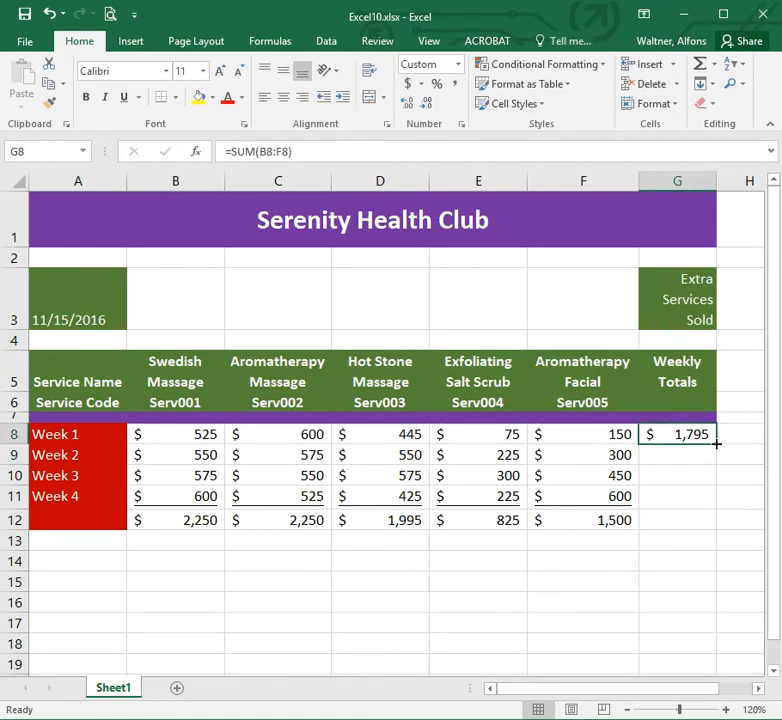
Copy the weekly total SUM formula down through G12 and underline the Week 4 total in G11.
drag(716, 443, 717, 531)
click(692, 497)
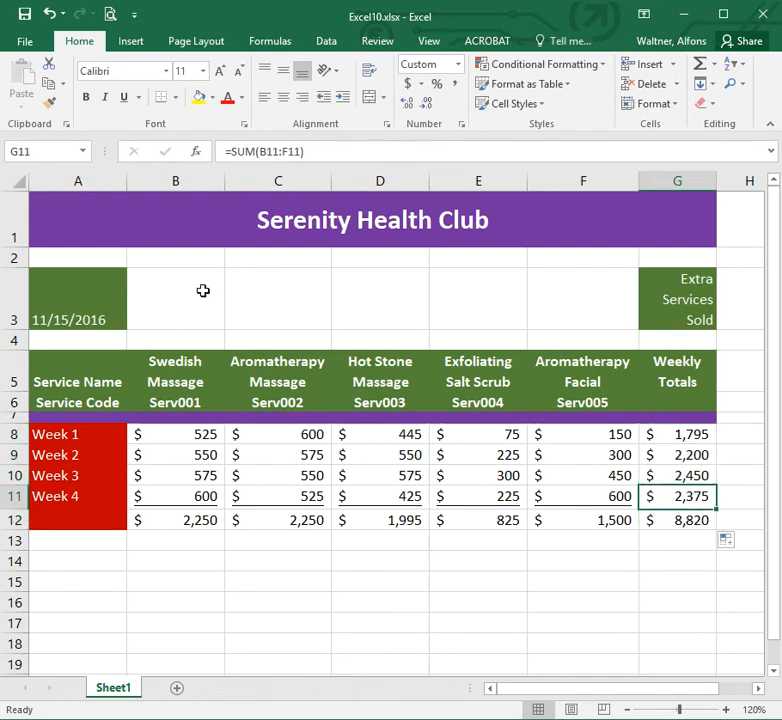
click(123, 97)
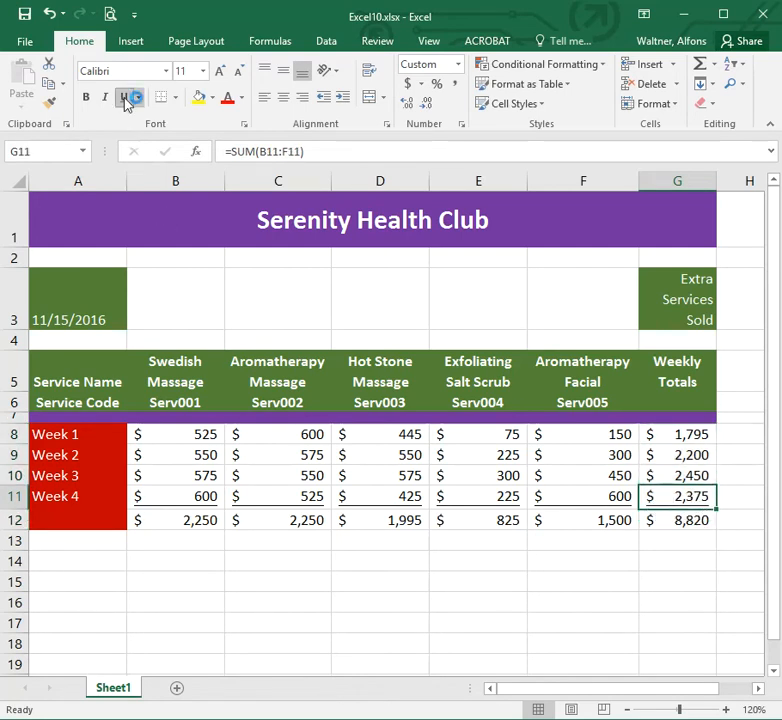
click(675, 563)
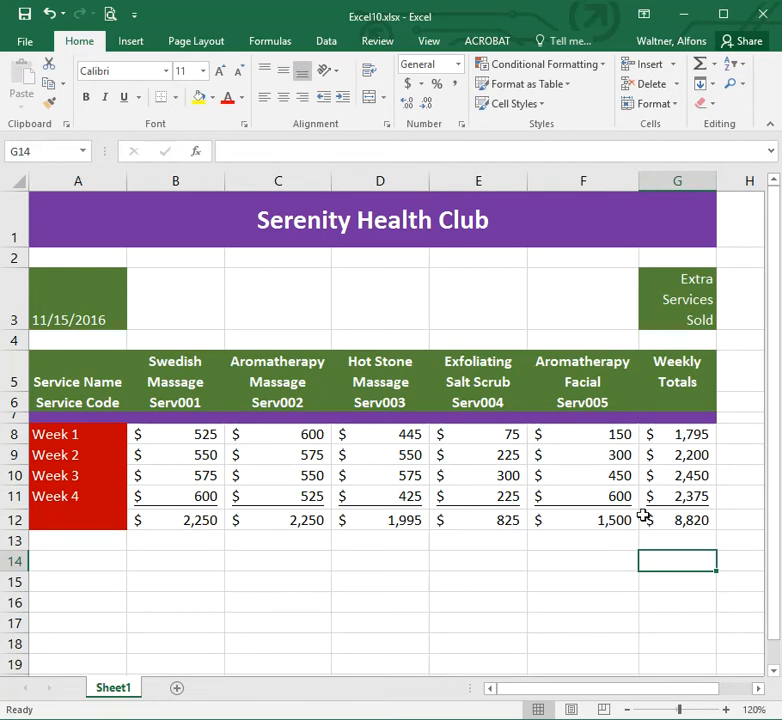
Change the Week 1 Swedish Massage amount in B8 to 665.
click(200, 435)
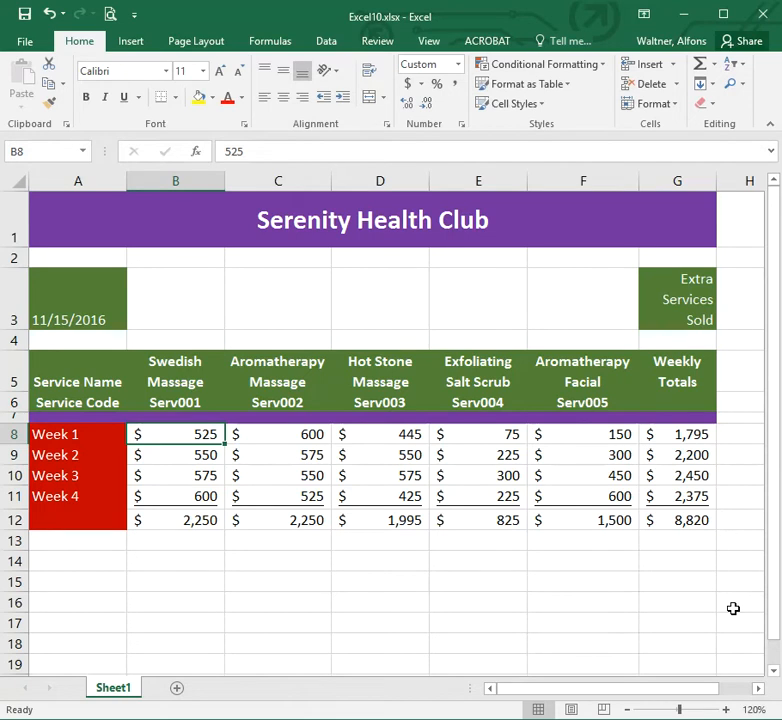
text(665)
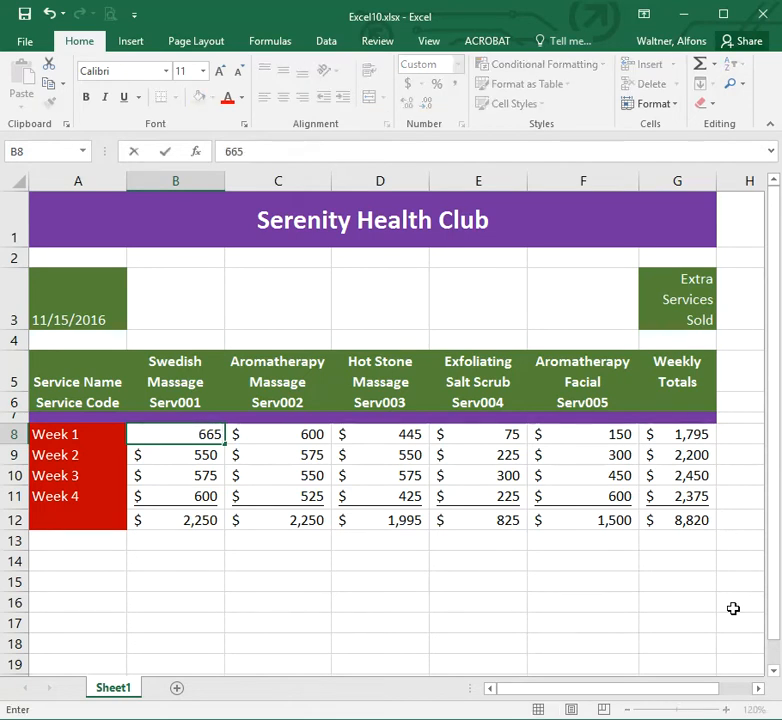
key(Return)
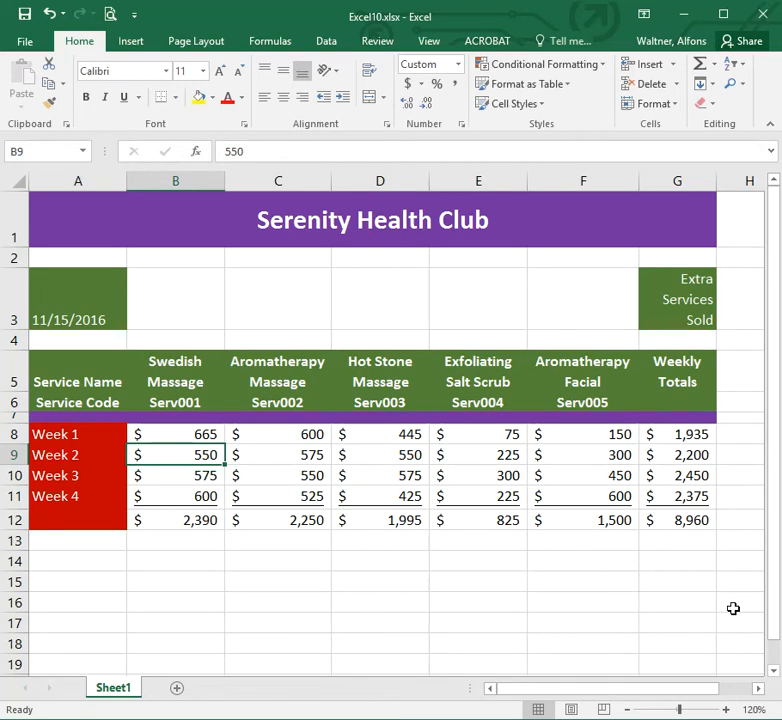
Set the Aromatherapy Massage amounts to 600 for Week 2 and 550 for Week 4.
key(Right)
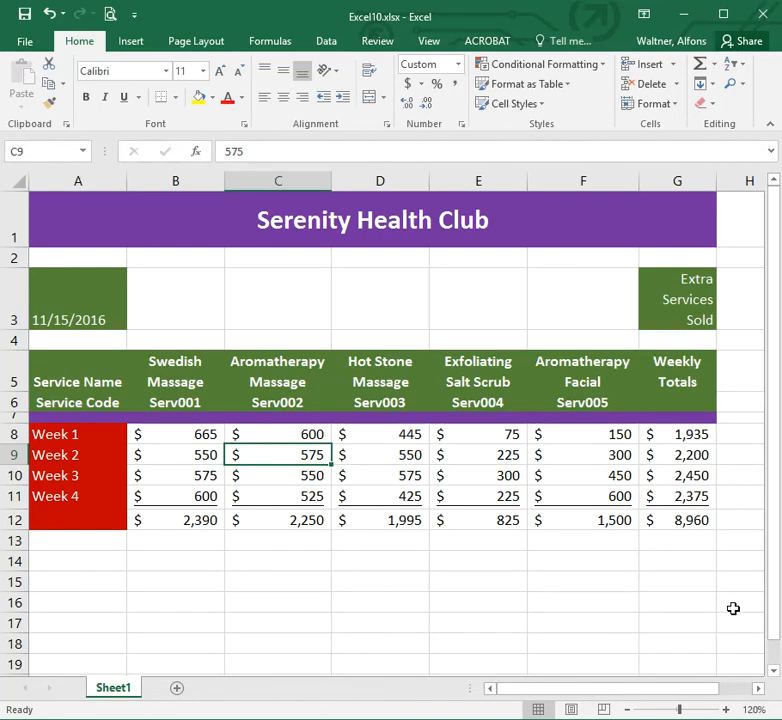
text(600)
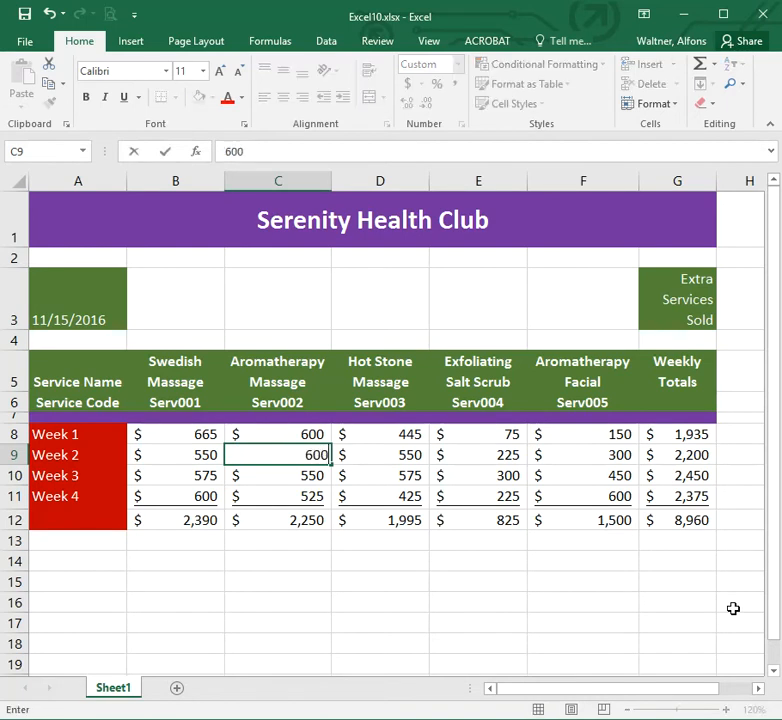
key(Return)
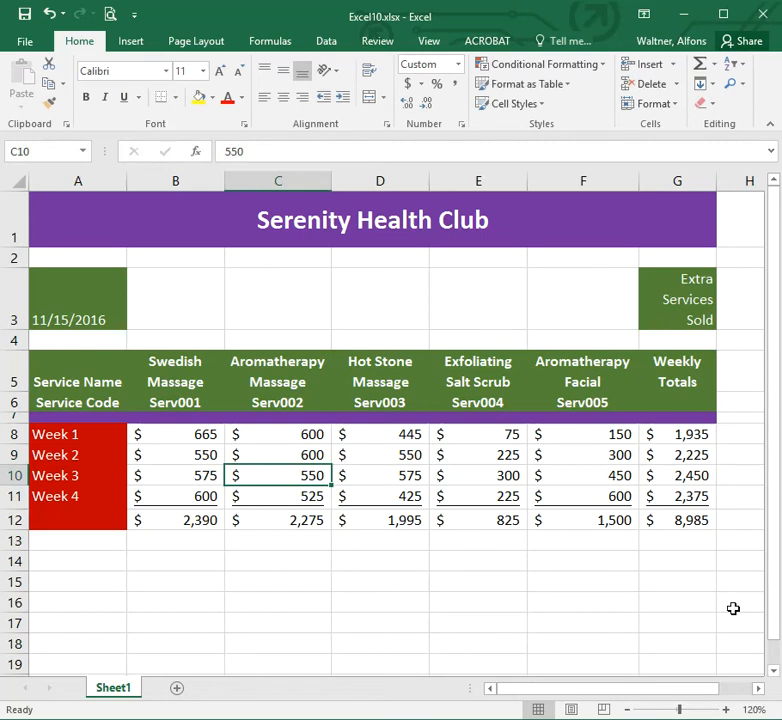
key(Return)
text(550)
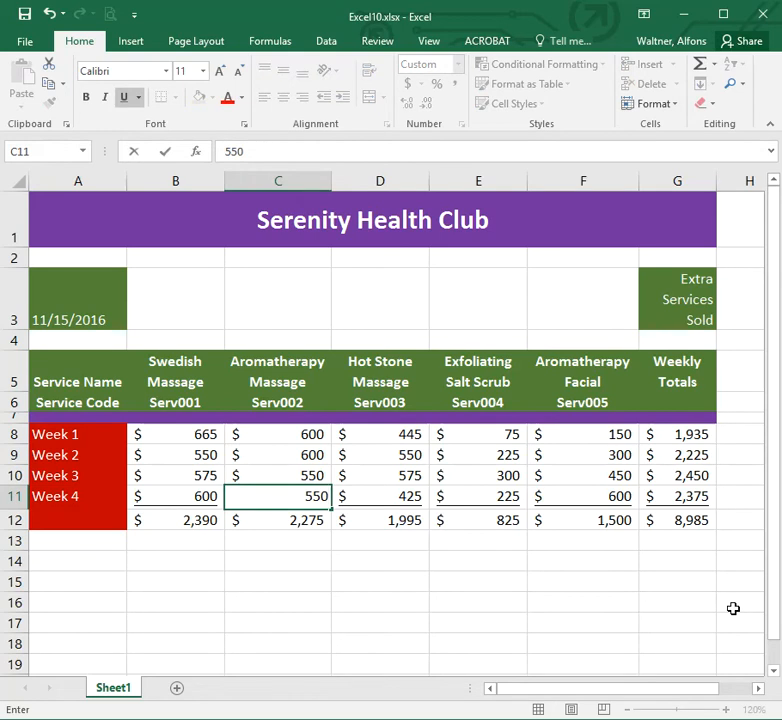
key(Tab)
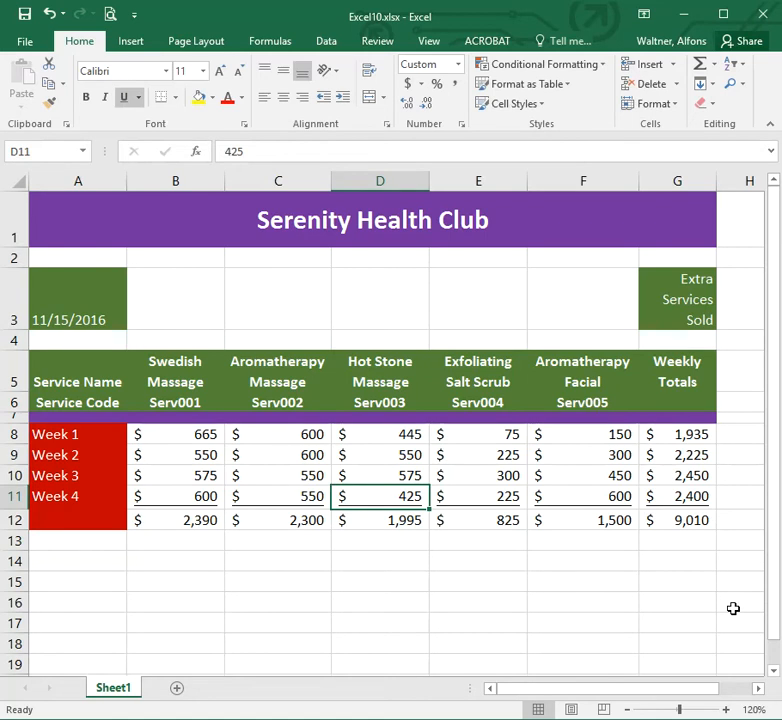
Change the Week 4 Hot Stone Massage amount in D11 to 625.
key(Up)
key(Up)
key(Up)
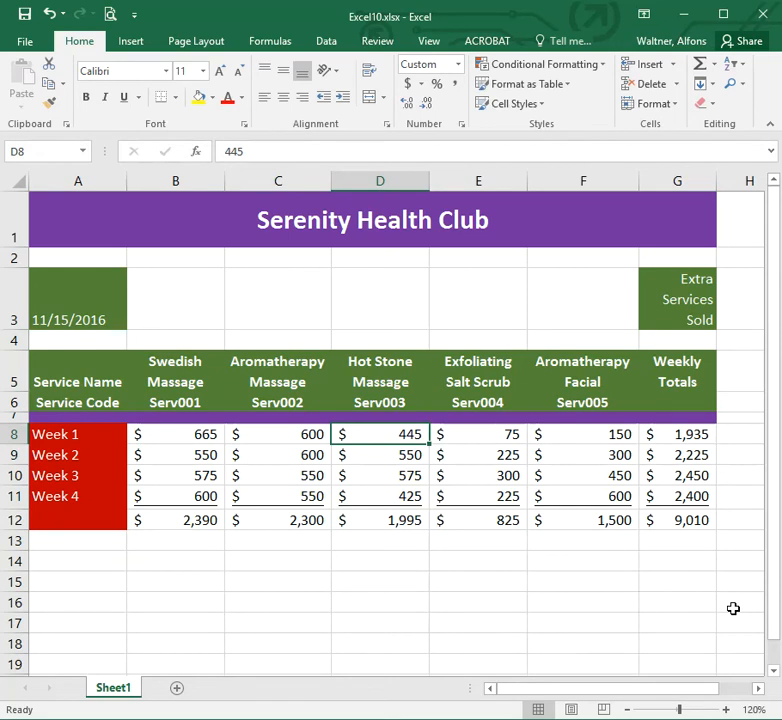
key(Down)
key(Down)
key(Down)
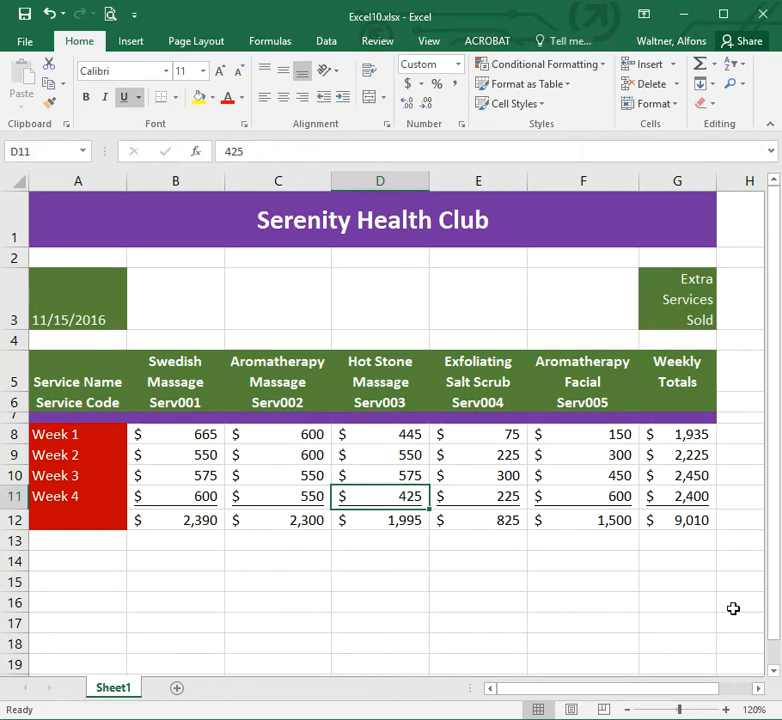
text(625)
key(Return)
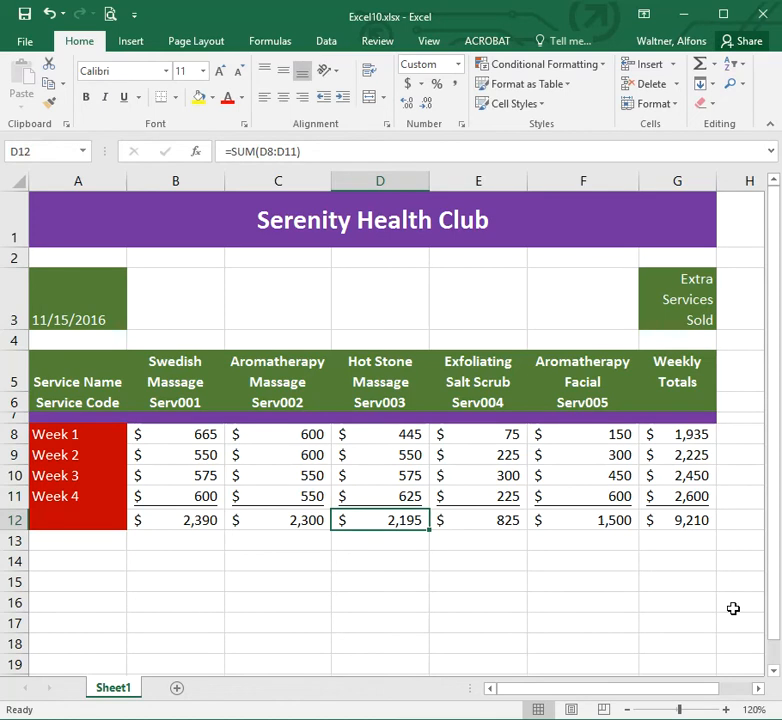
Change the Week 1 Exfoliating Salt Scrub amount in E8 to 400.
key(Right)
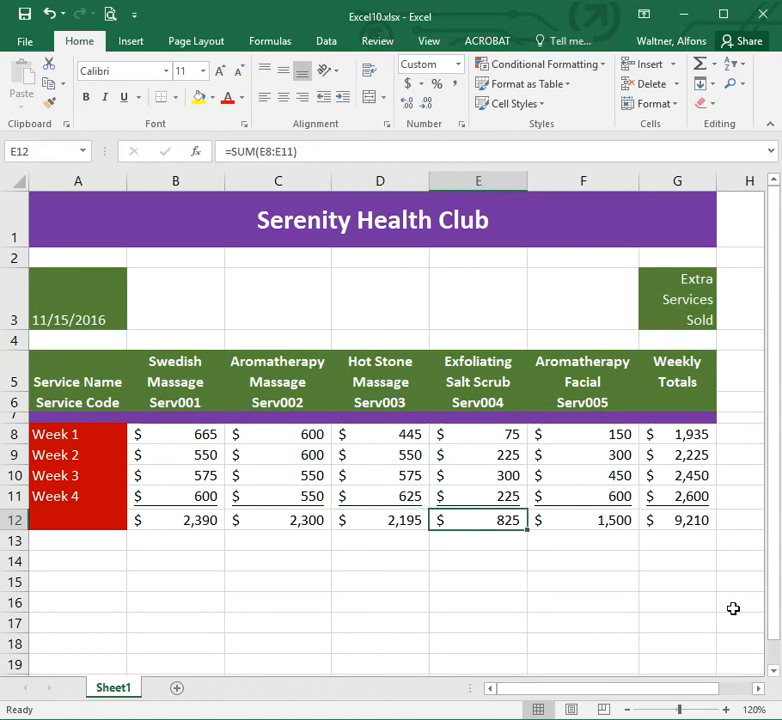
key(Up)
key(Up)
key(Up)
key(Up)
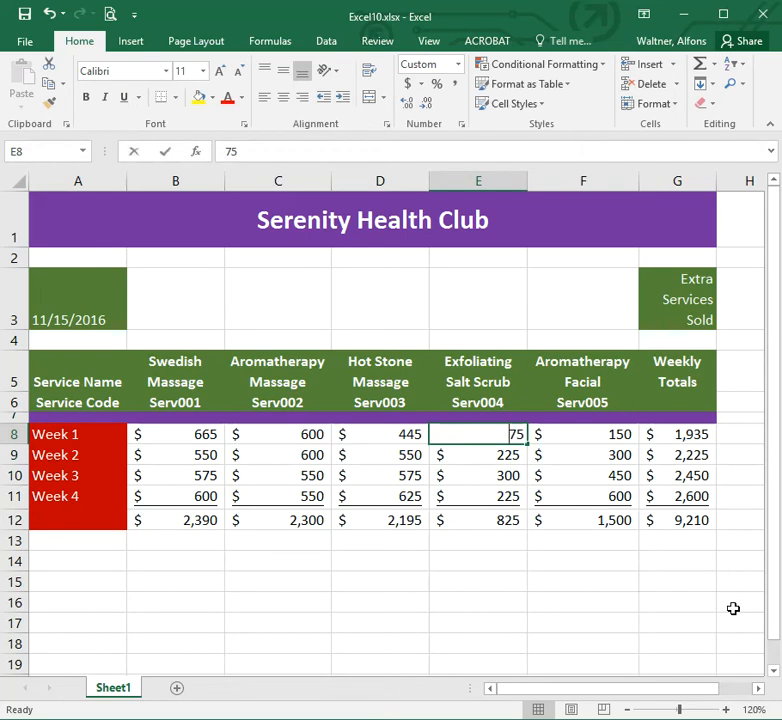
text(400)
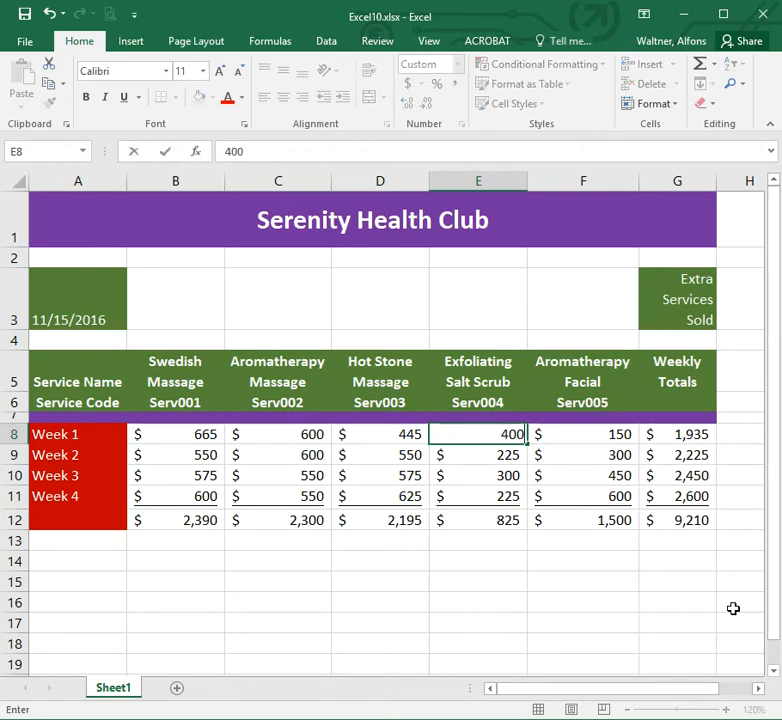
key(Return)
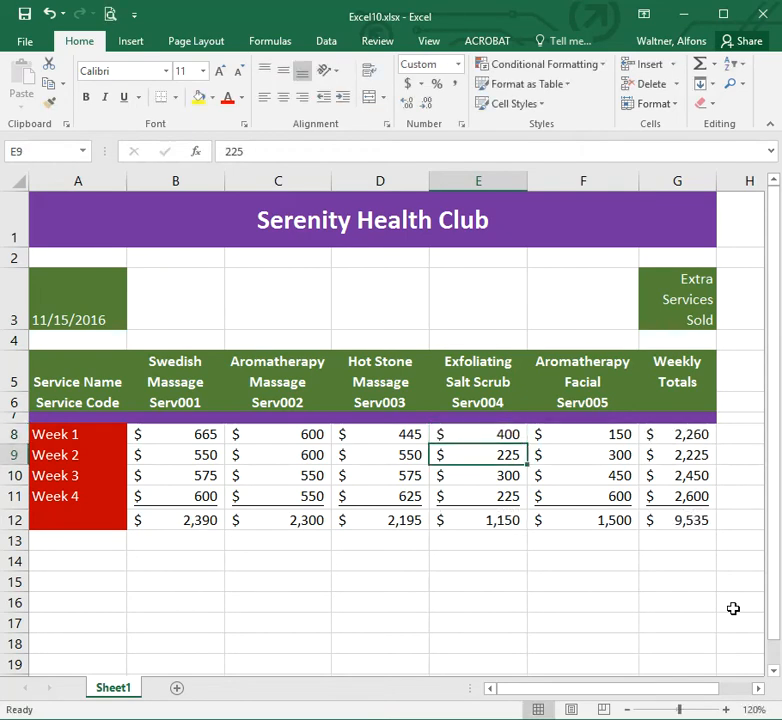
Change the Week 4 Aromatherapy Facial amount in F11 to 300.
key(Right)
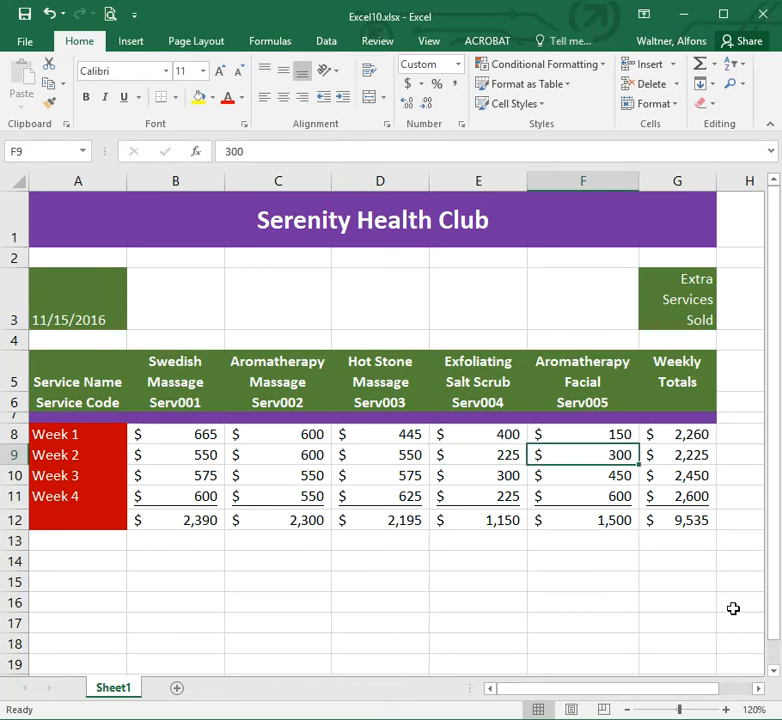
key(Up)
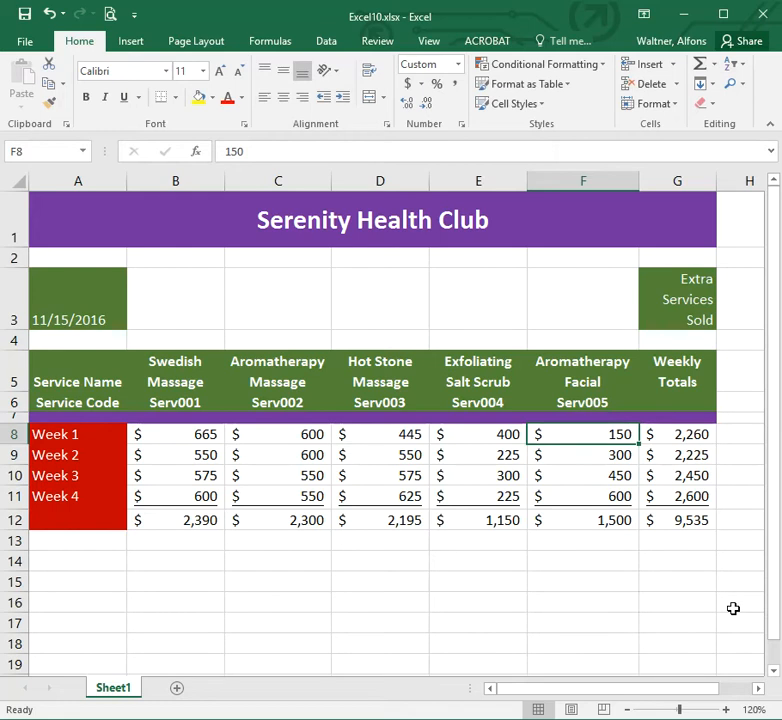
key(Down)
key(Down)
key(Down)
key(Down)
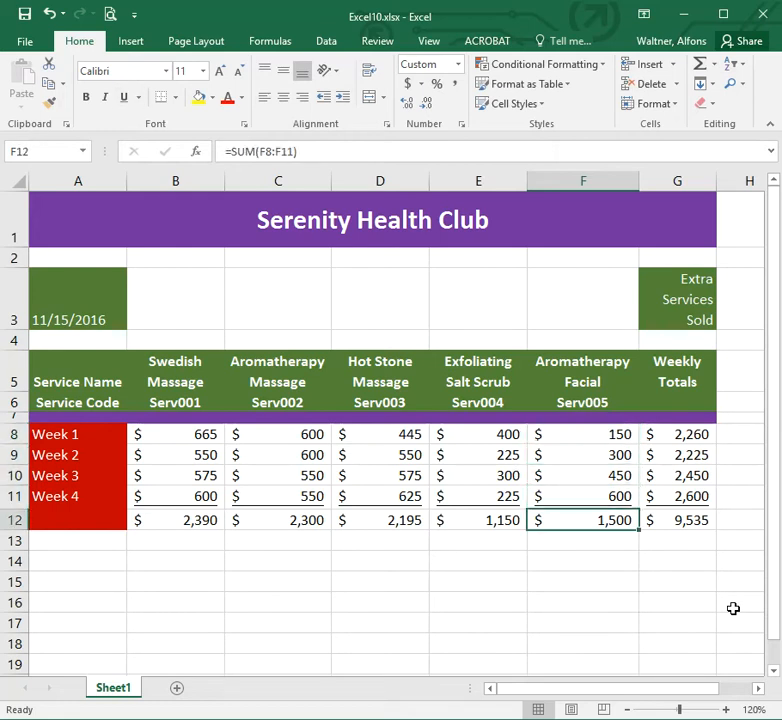
key(Up)
text(300)
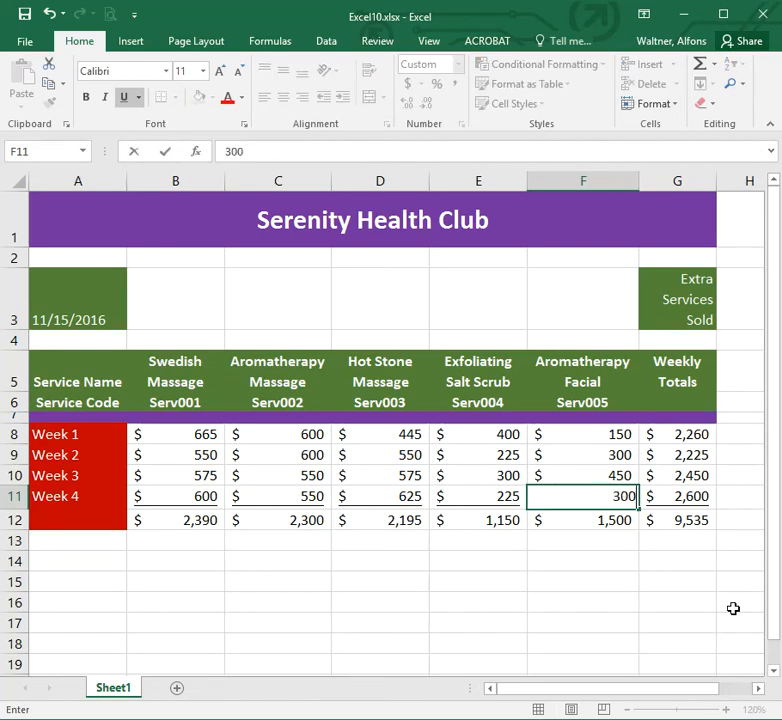
key(Return)
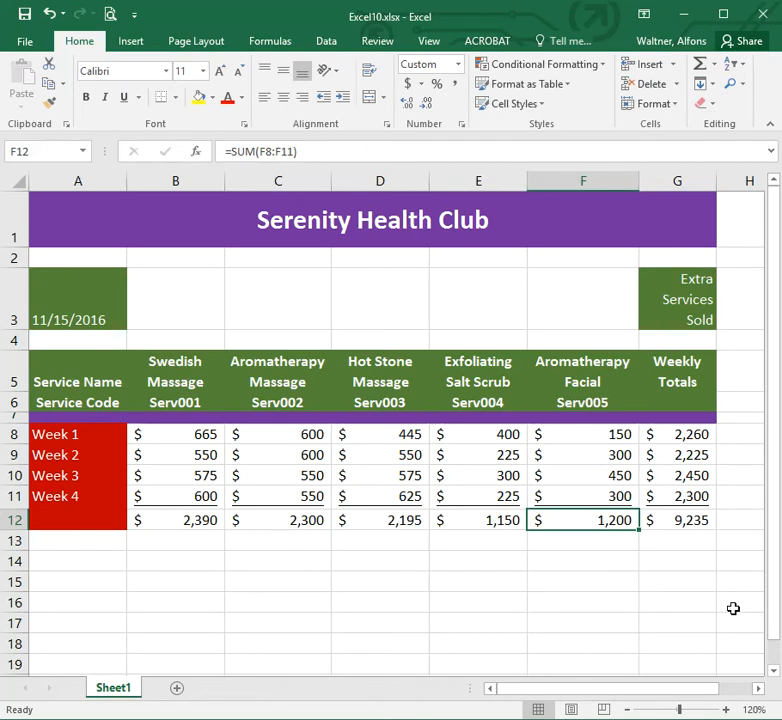
Label the totals row as Total in A12.
key(Right)
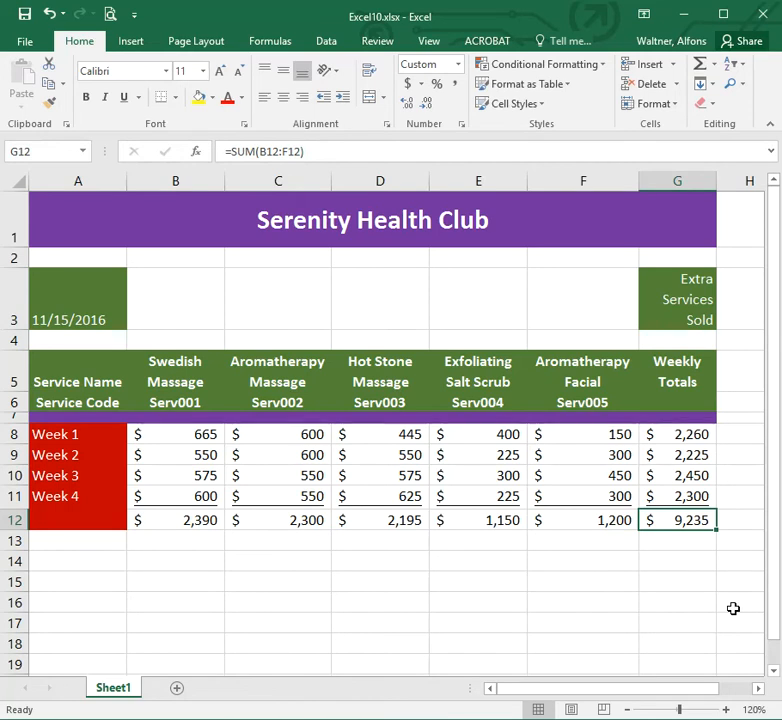
key(Left)
key(Left)
key(Left)
key(Left)
key(Left)
key(Left)
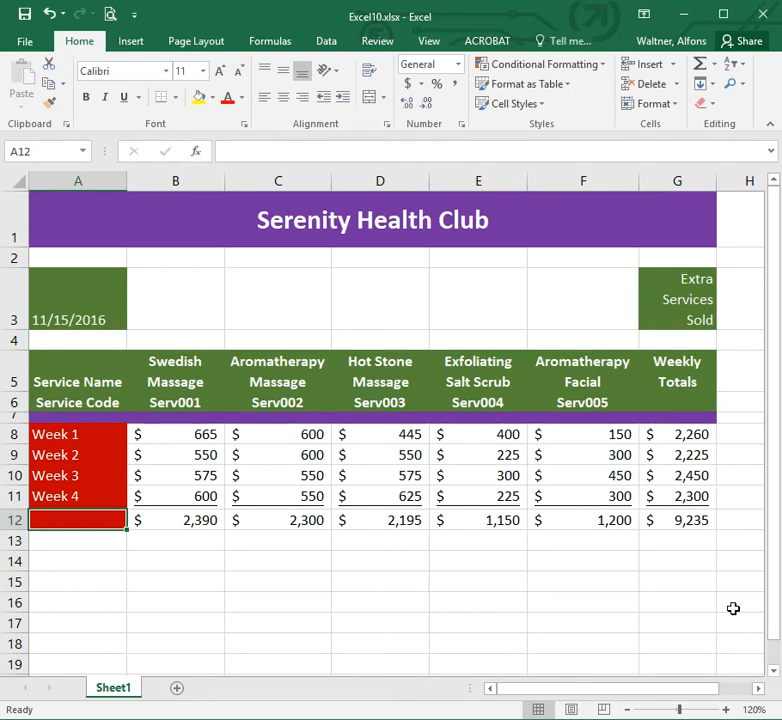
text(tot)
key(BackSpace)
key(BackSpace)
key(BackSpace)
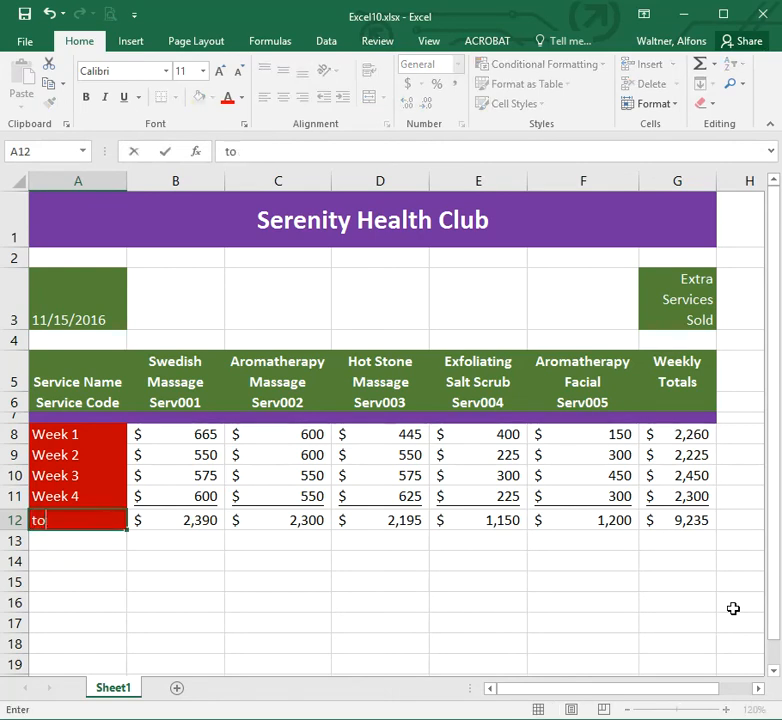
text(Total)
key(ctrl+Return)
key(Return)
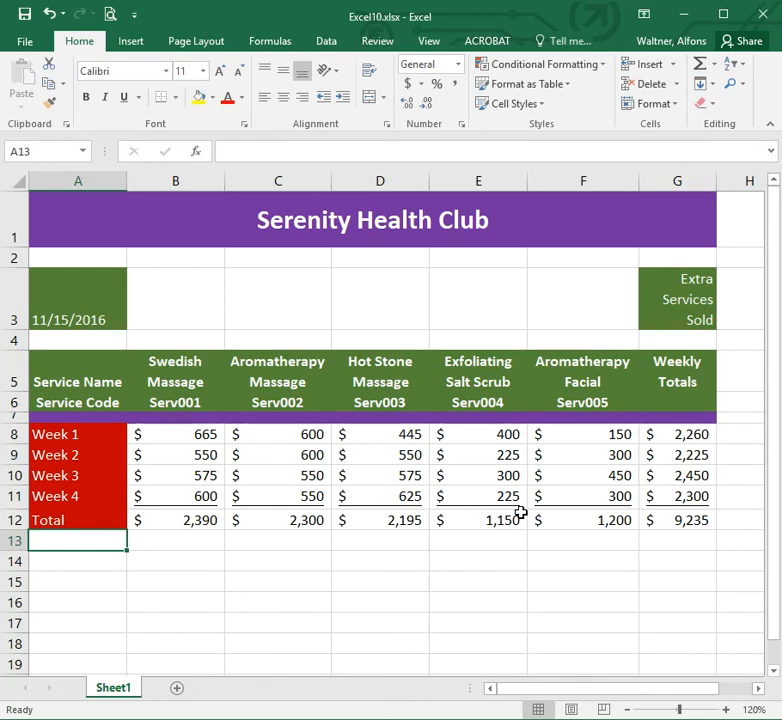
Enter the label Percentage in A14.
click(72, 562)
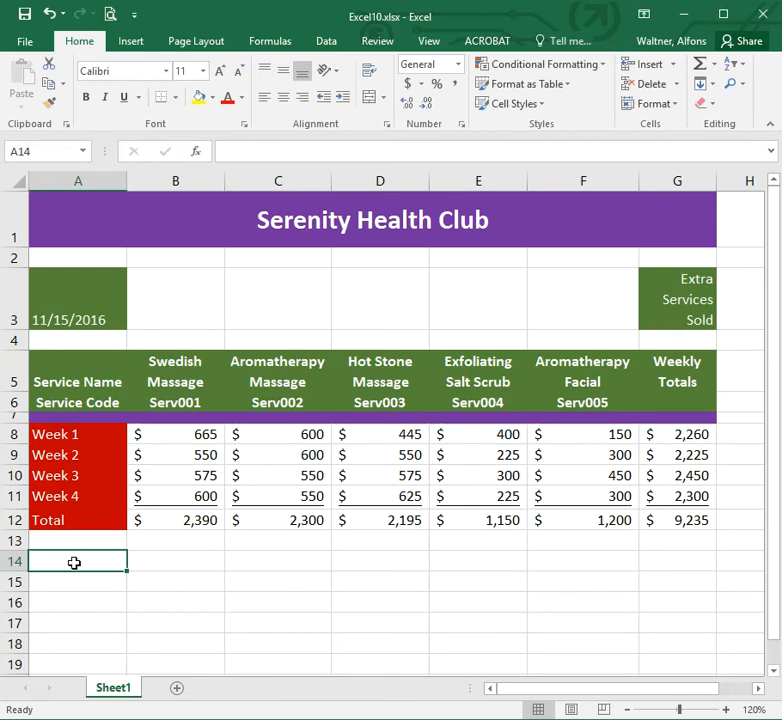
text(Per)
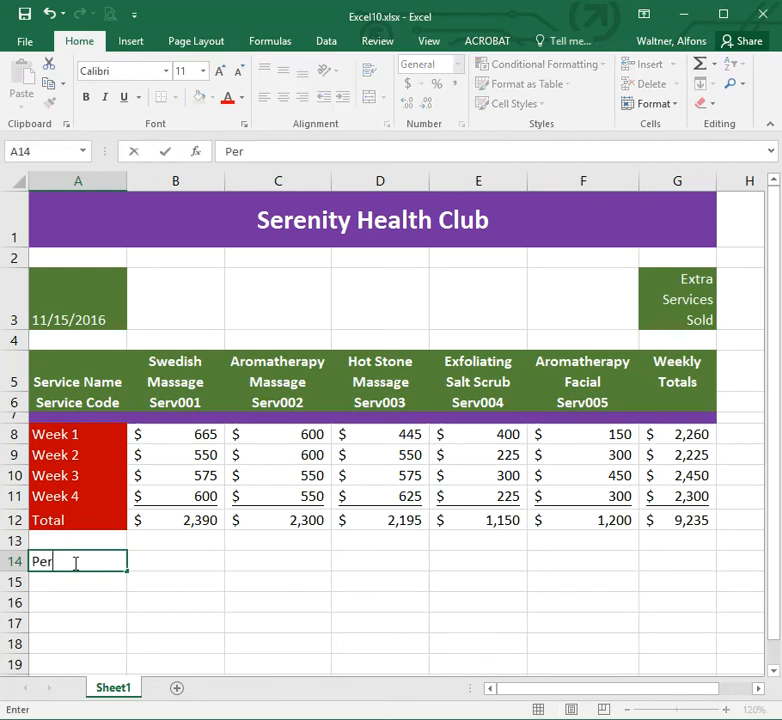
text(centage)
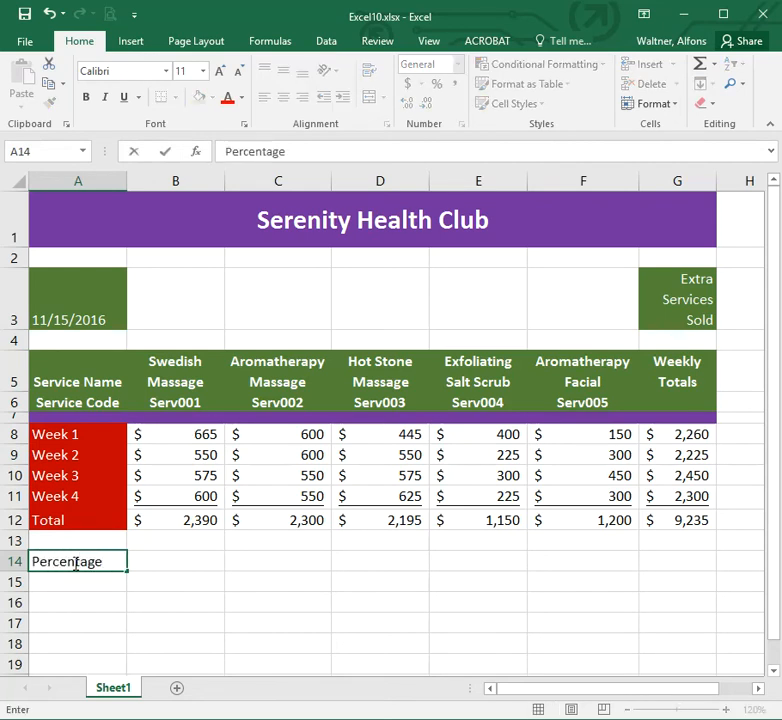
key(Tab)
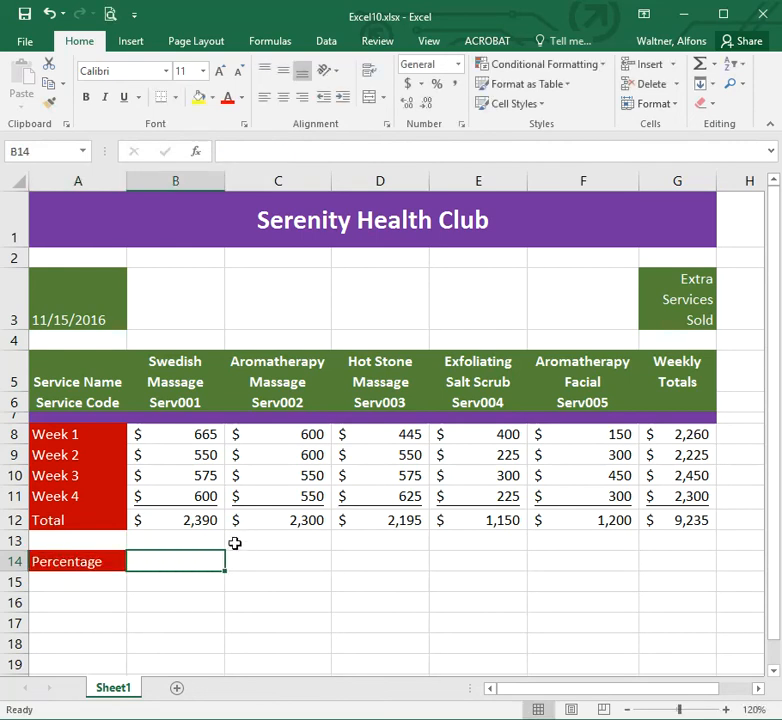
Enter the formula =B12/G12 in B14 to compute the Swedish Massage share of the weekly total.
click(193, 521)
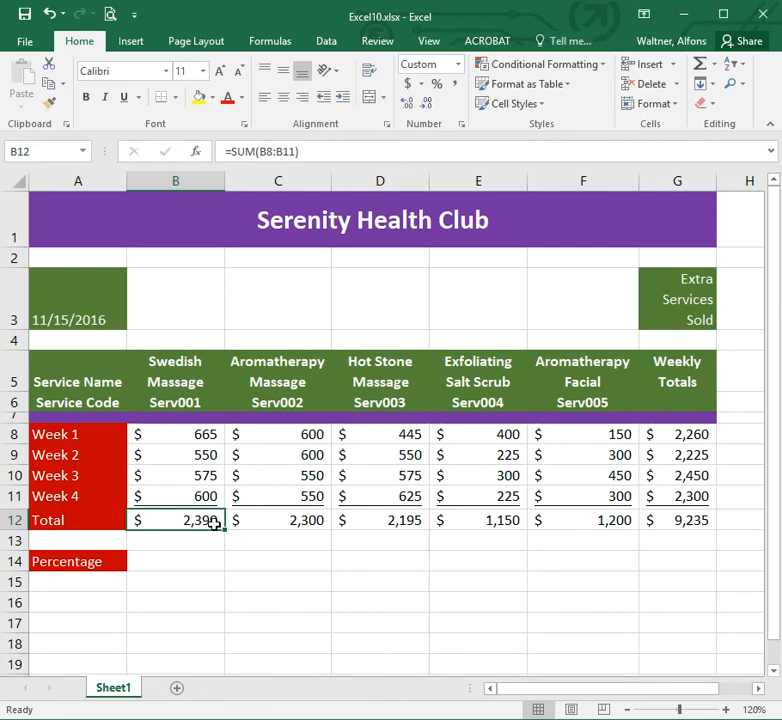
click(693, 519)
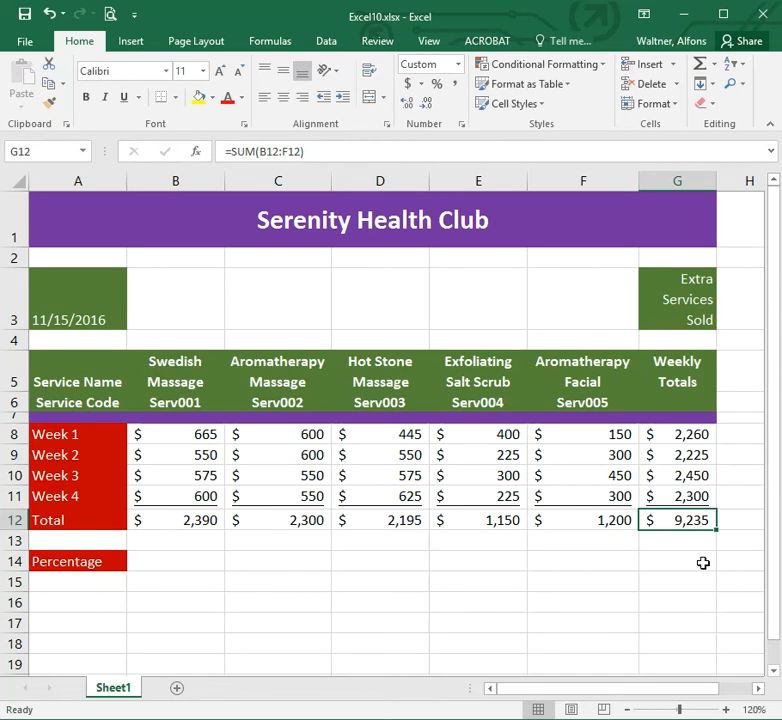
click(162, 564)
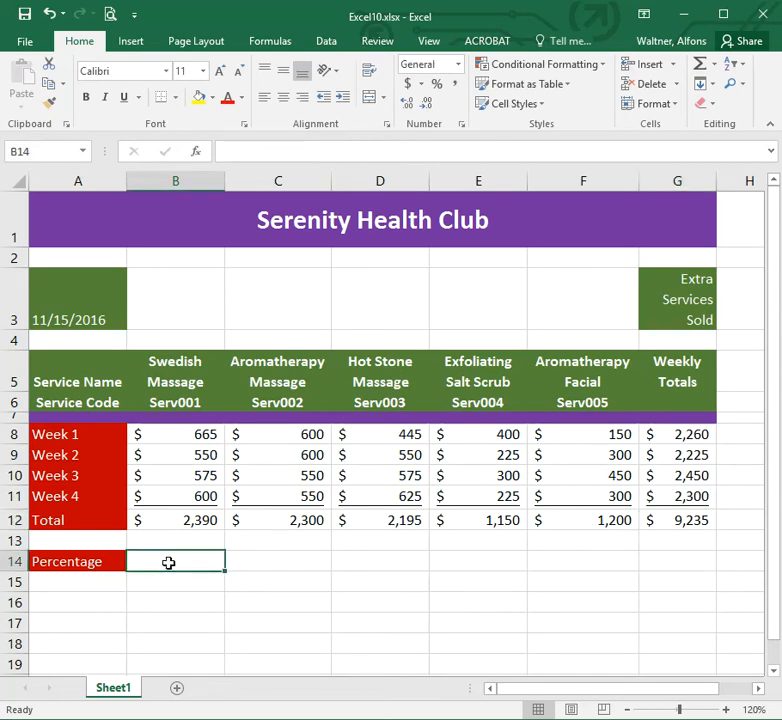
text(=)
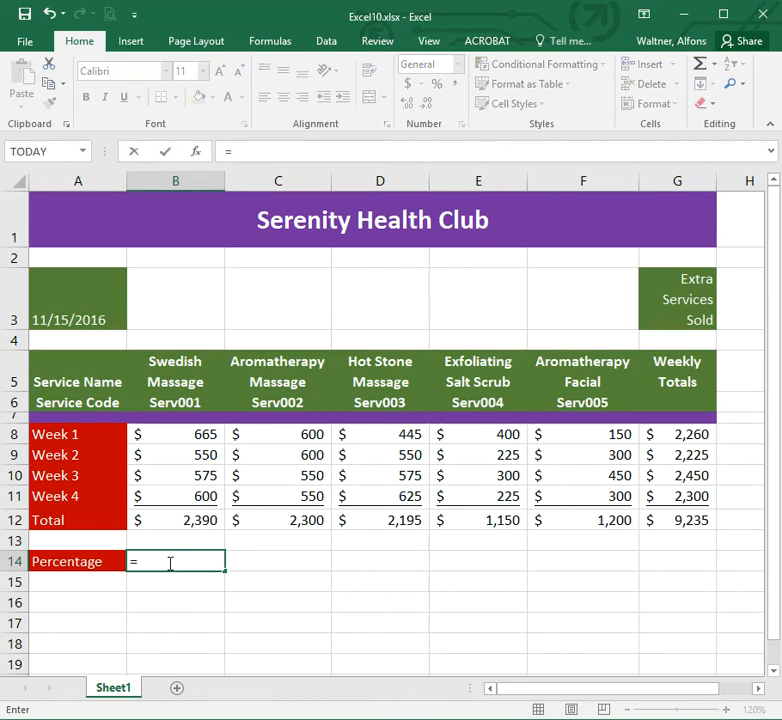
click(176, 520)
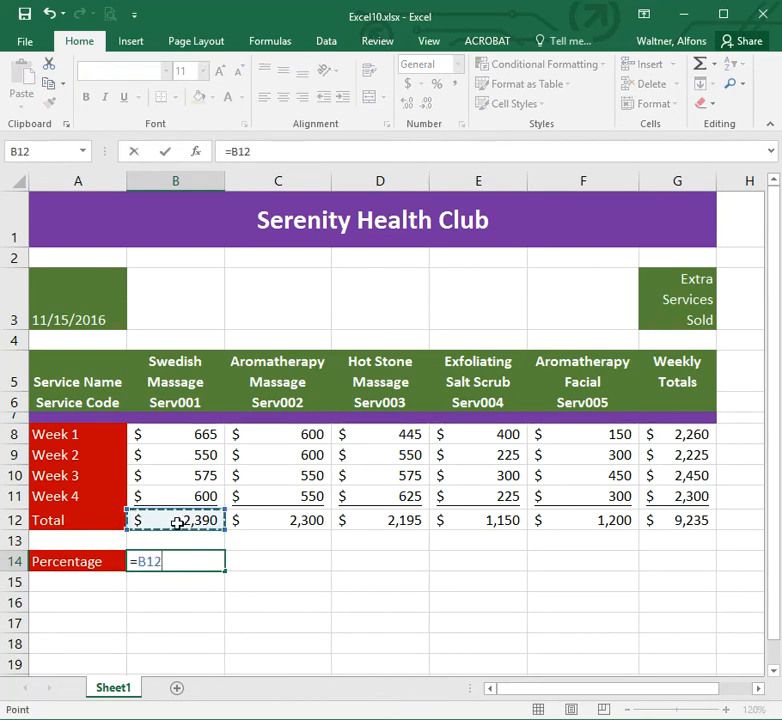
text(/)
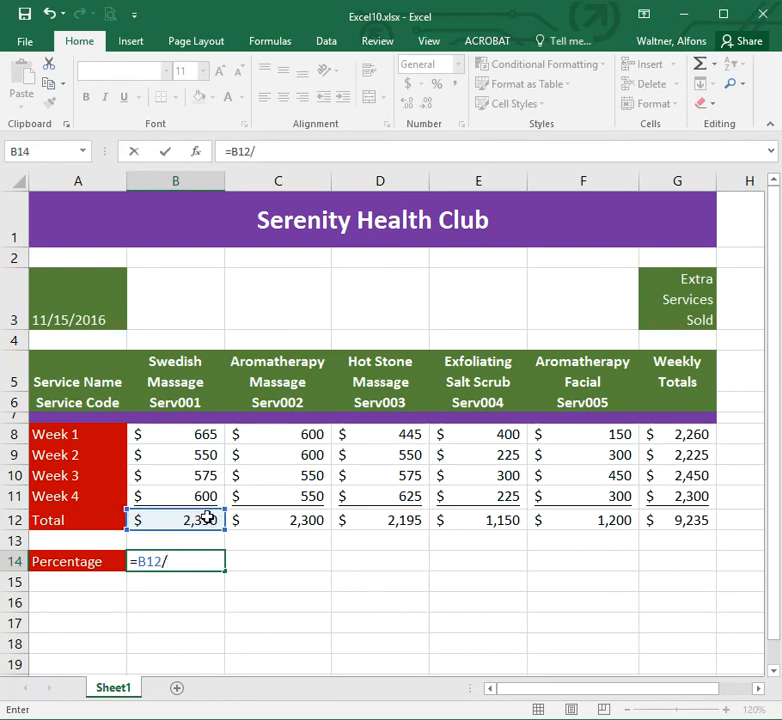
click(680, 521)
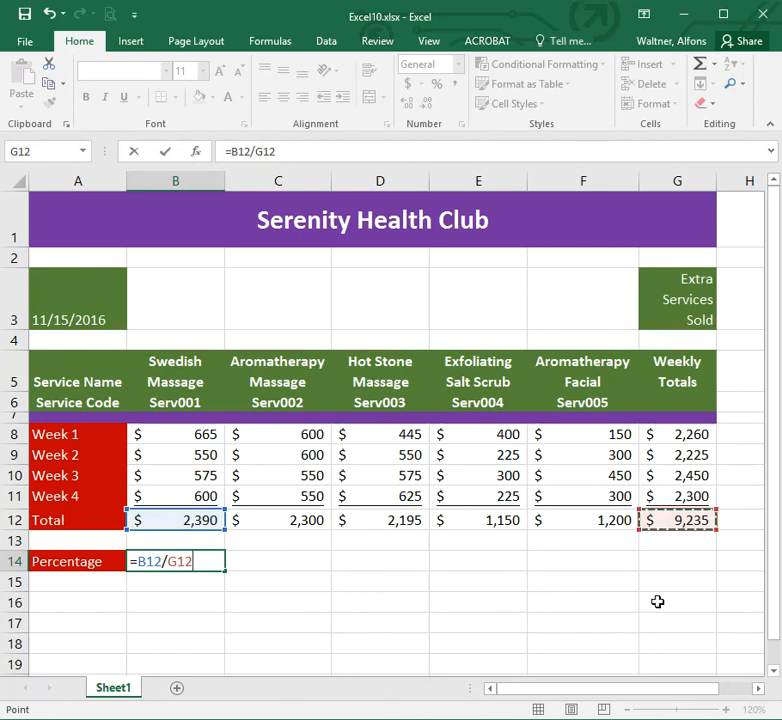
key(Return)
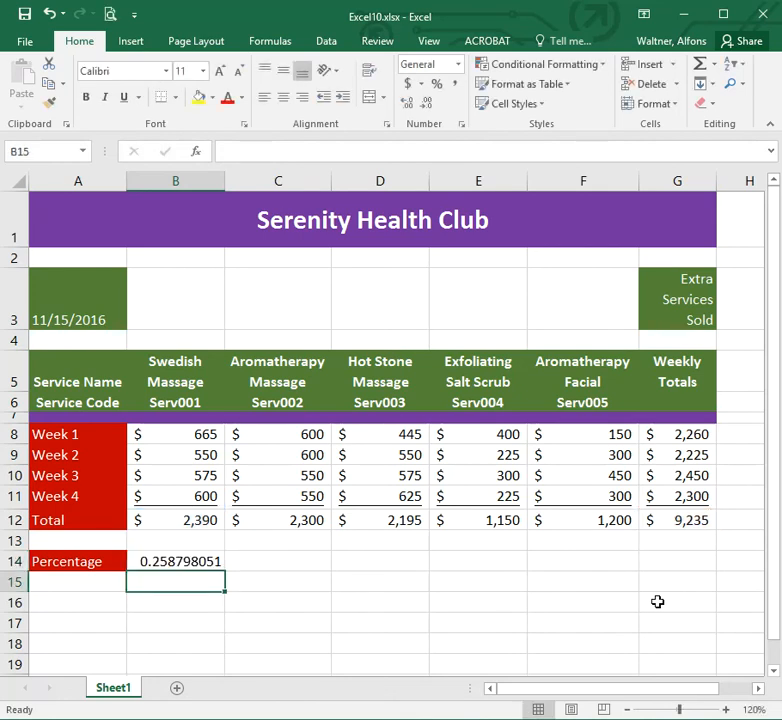
Format B14 as a percentage with two decimal places.
click(190, 561)
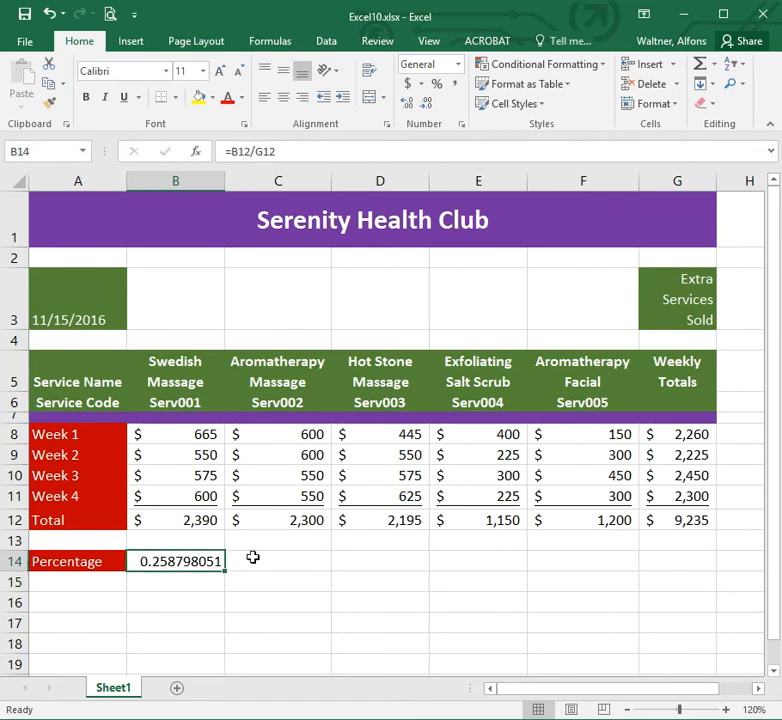
click(437, 85)
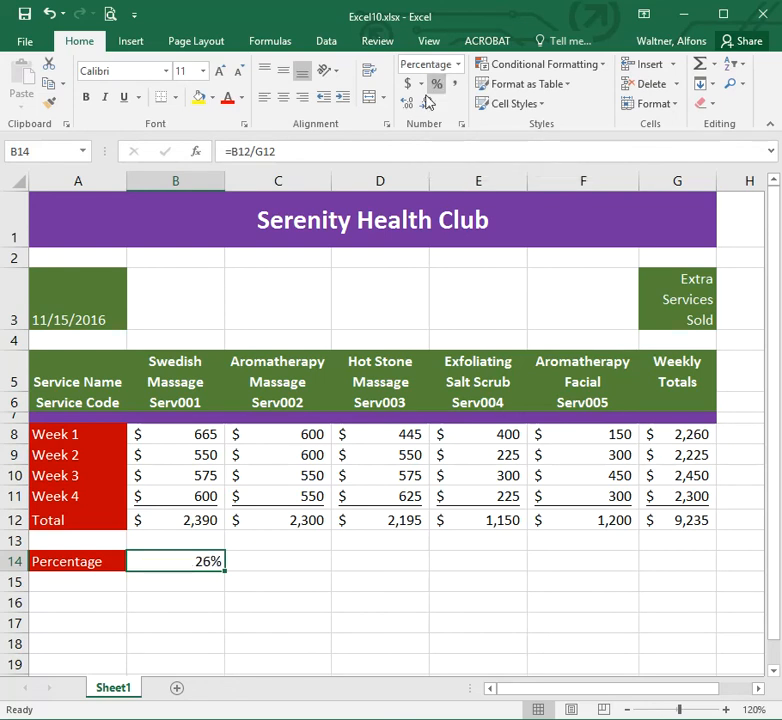
click(412, 105)
click(413, 104)
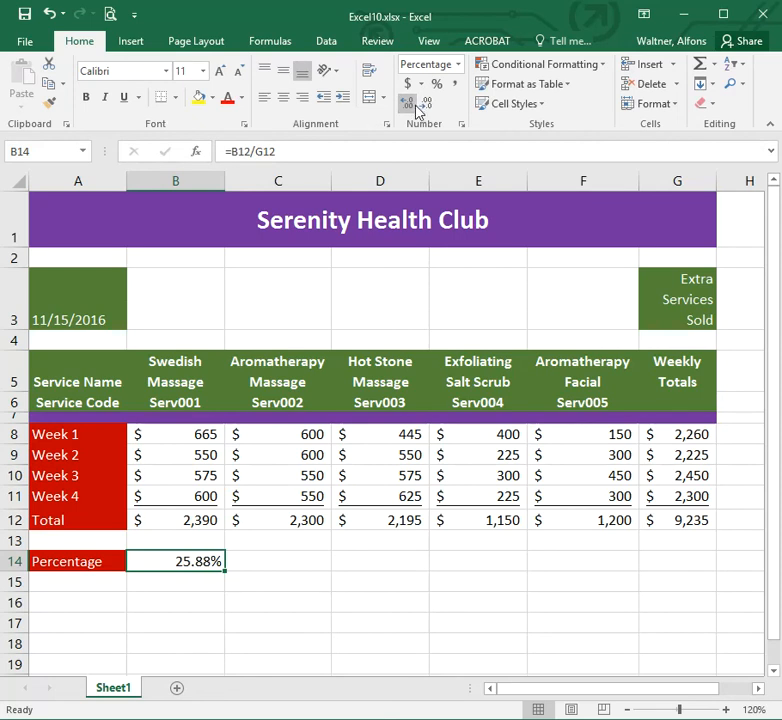
Enter the formula =C12/G12 in C14 for the Aromatherapy Massage share.
click(288, 561)
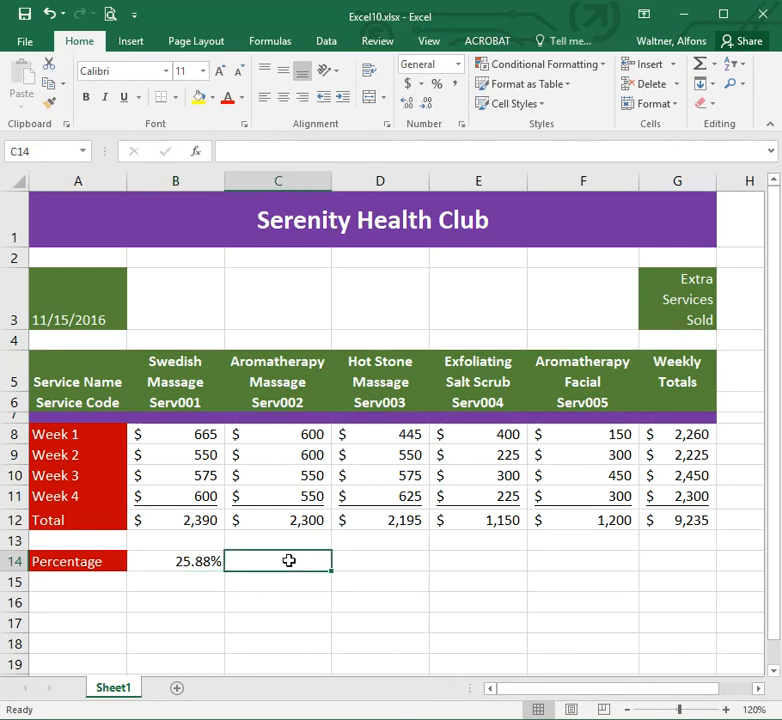
text(=)
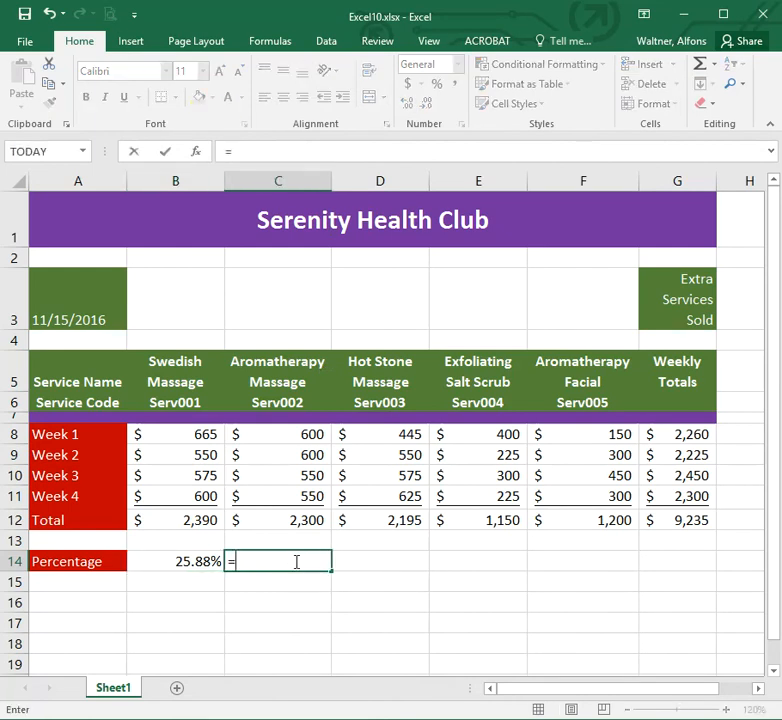
click(303, 519)
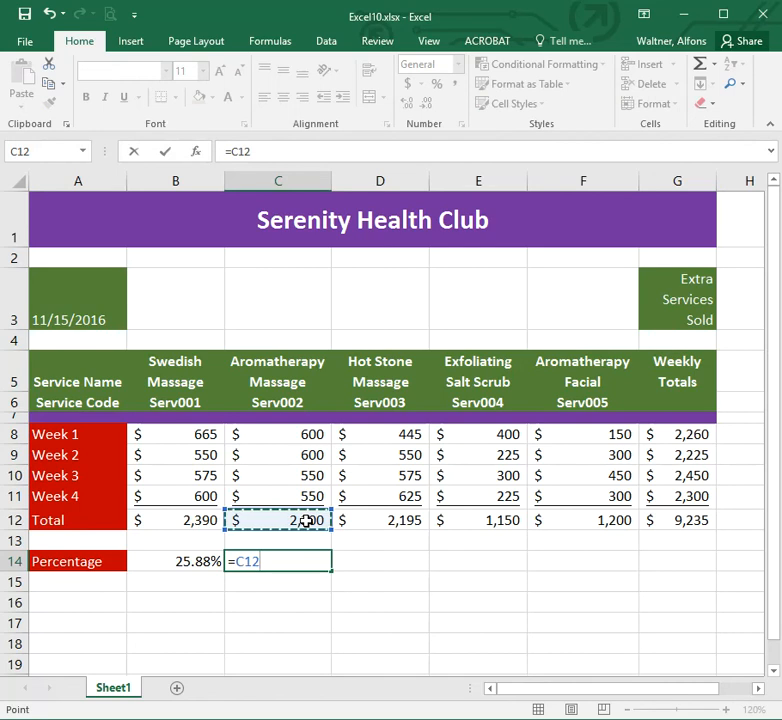
text(/)
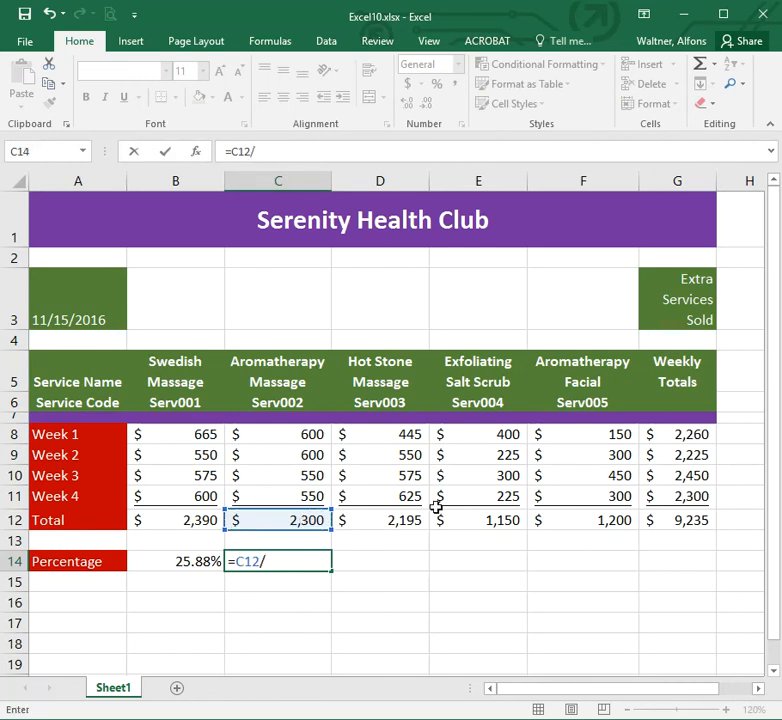
click(679, 518)
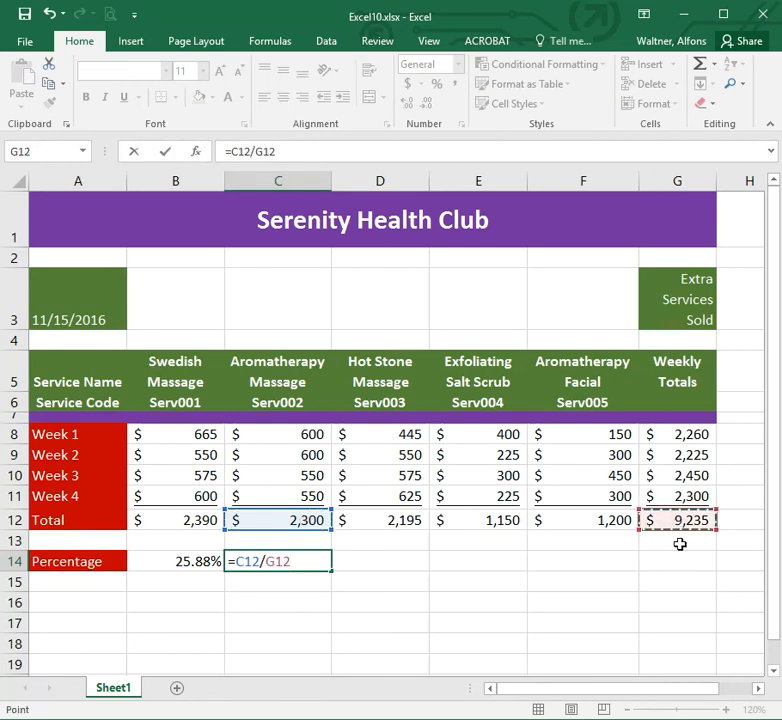
key(Return)
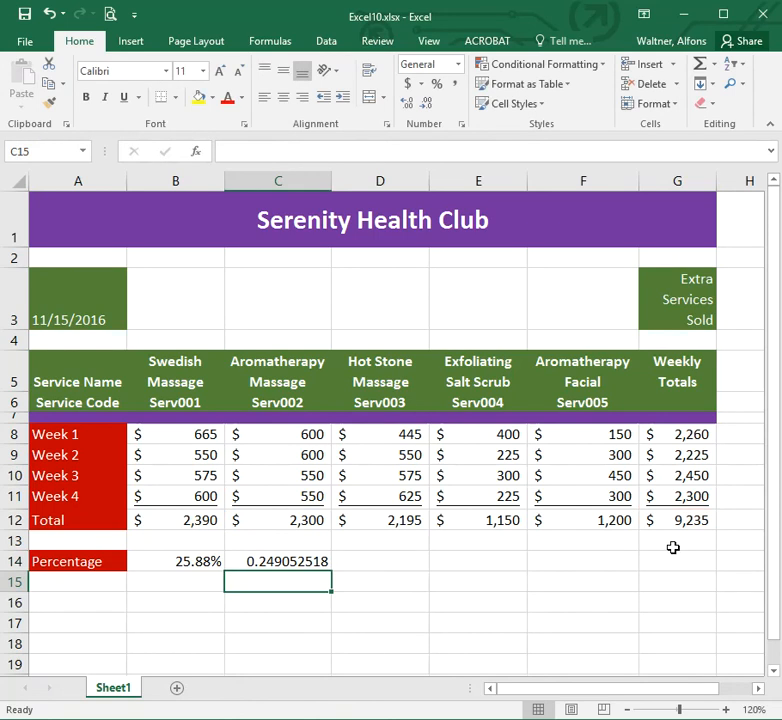
Format C14 as a percentage with two decimal places.
click(283, 561)
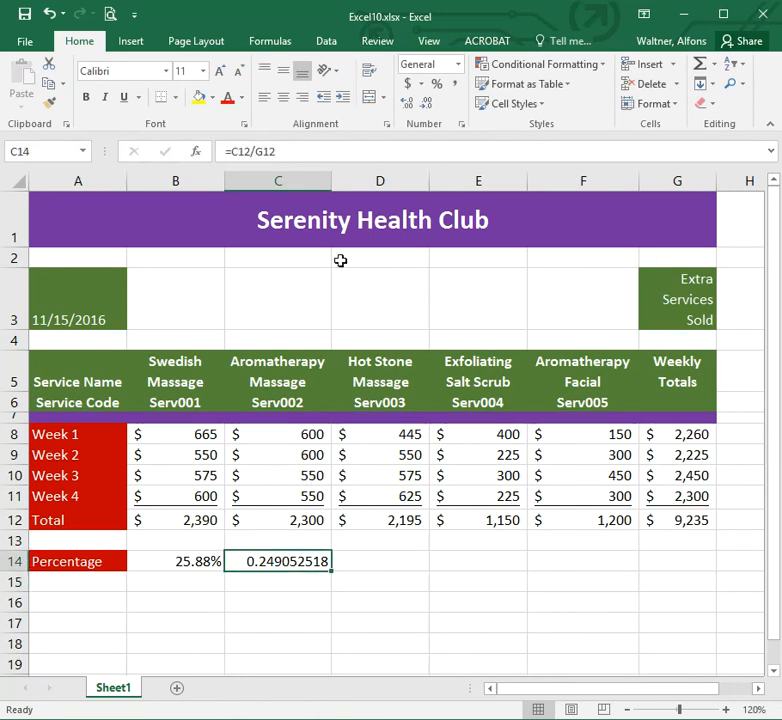
click(436, 83)
click(406, 104)
click(406, 104)
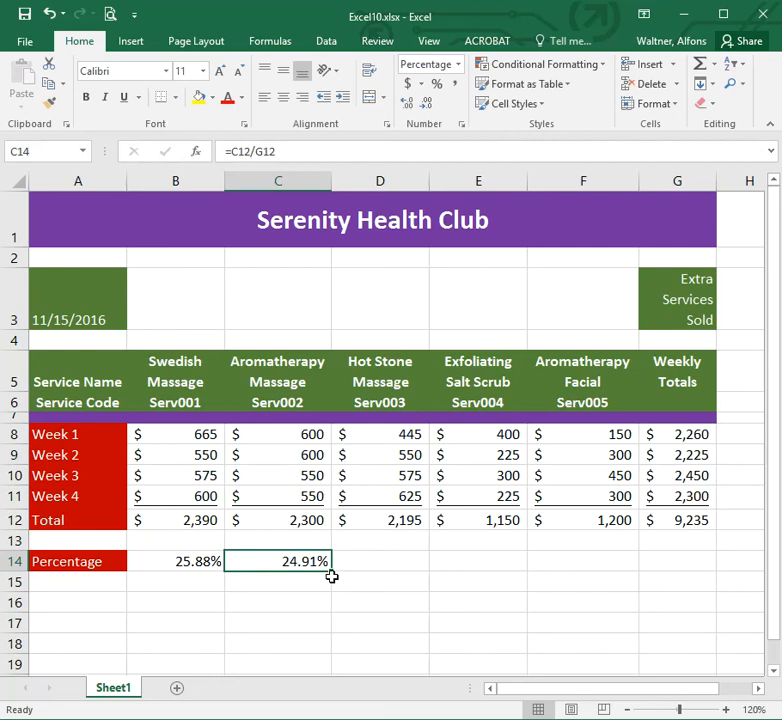
Fill the C14 formula across to G14 and inspect the copied formula in D14.
drag(331, 568, 695, 564)
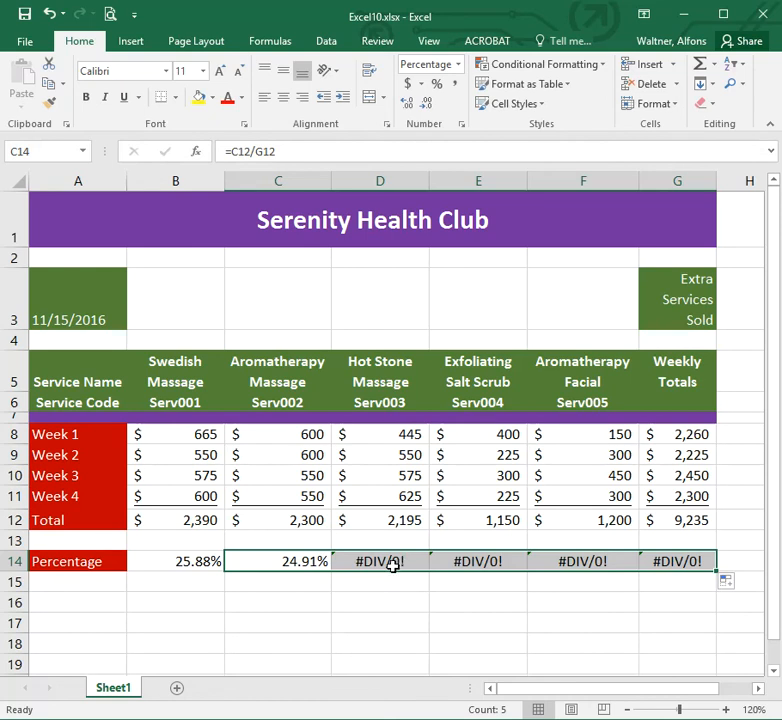
click(302, 561)
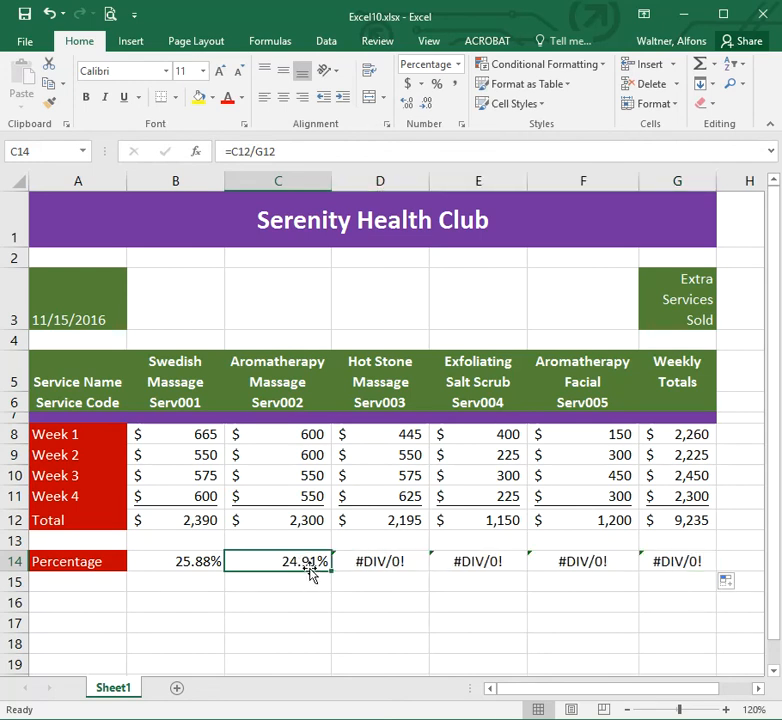
click(281, 153)
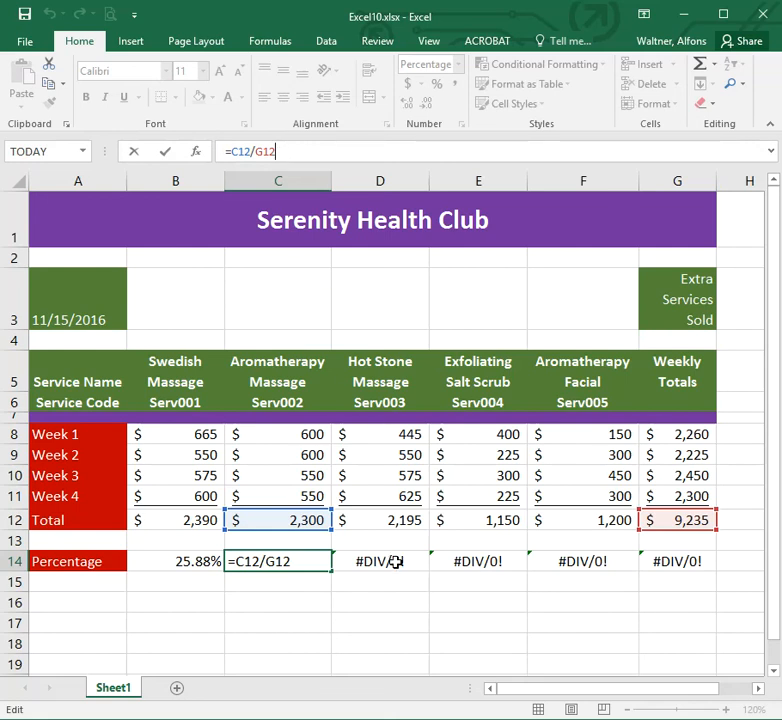
key(ctrl+Return)
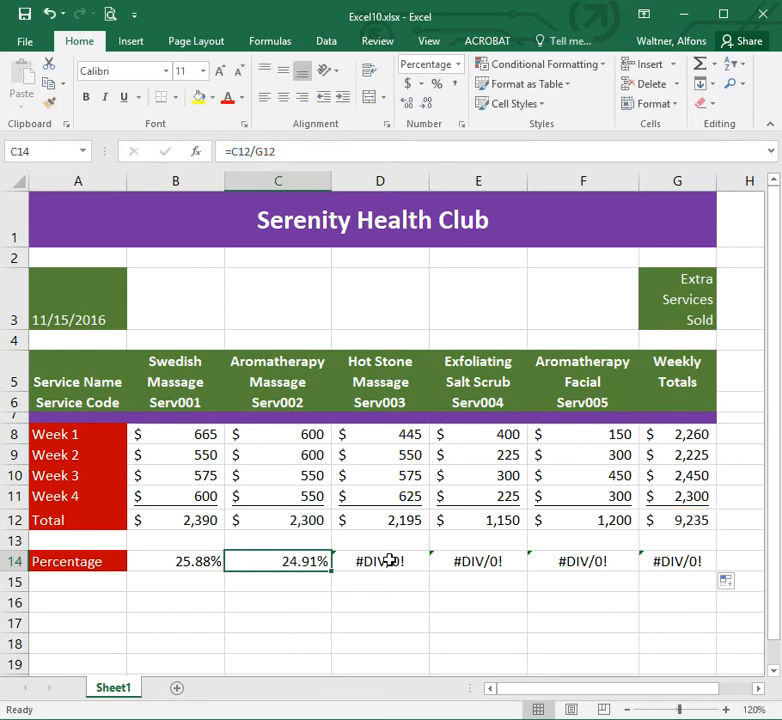
click(390, 562)
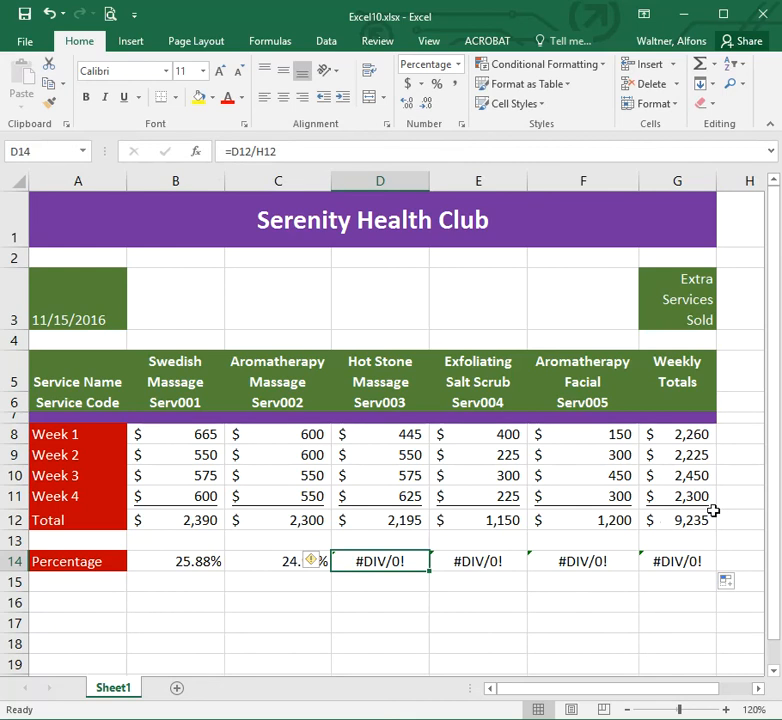
click(735, 520)
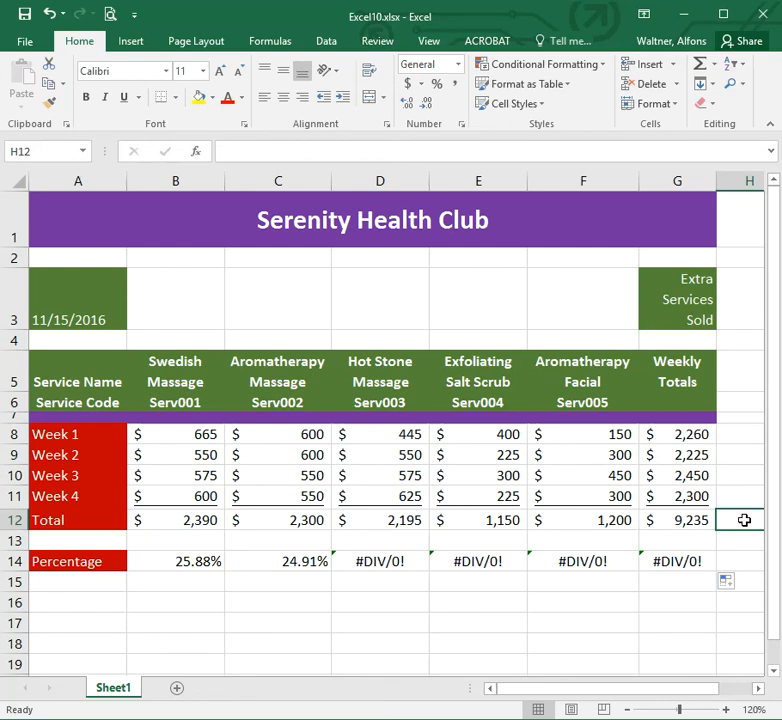
Edit C14's formula to make the total reference absolute, as =C12/$G$12.
click(294, 564)
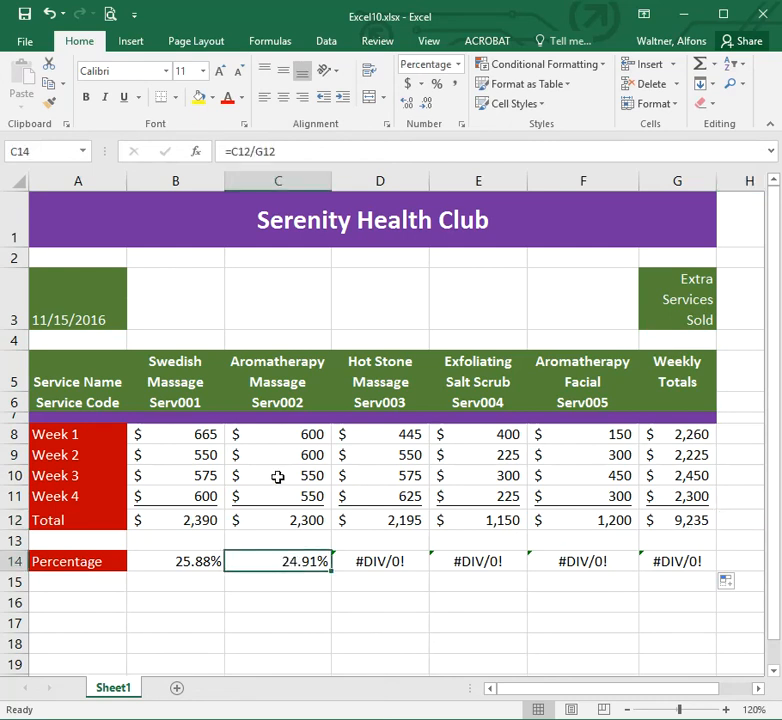
click(257, 152)
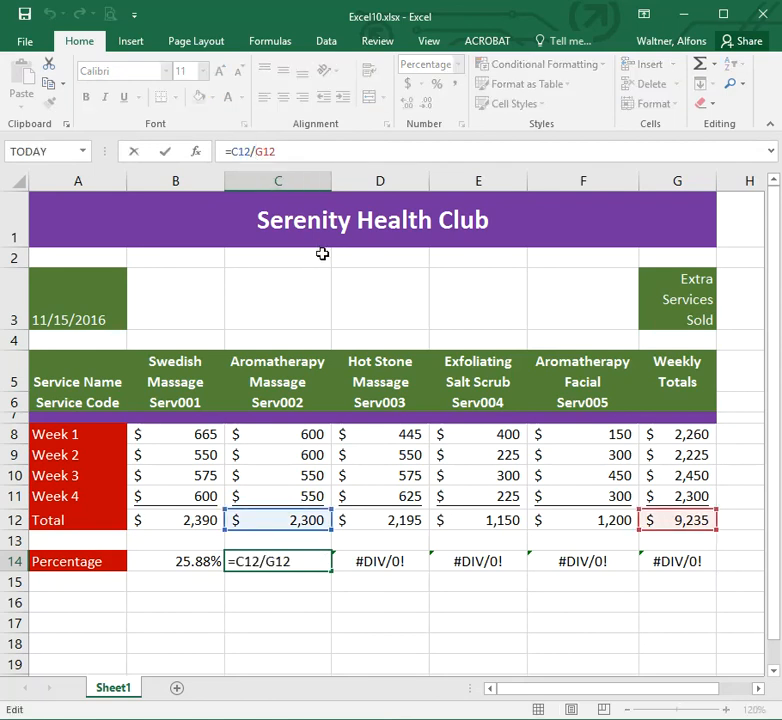
text($)
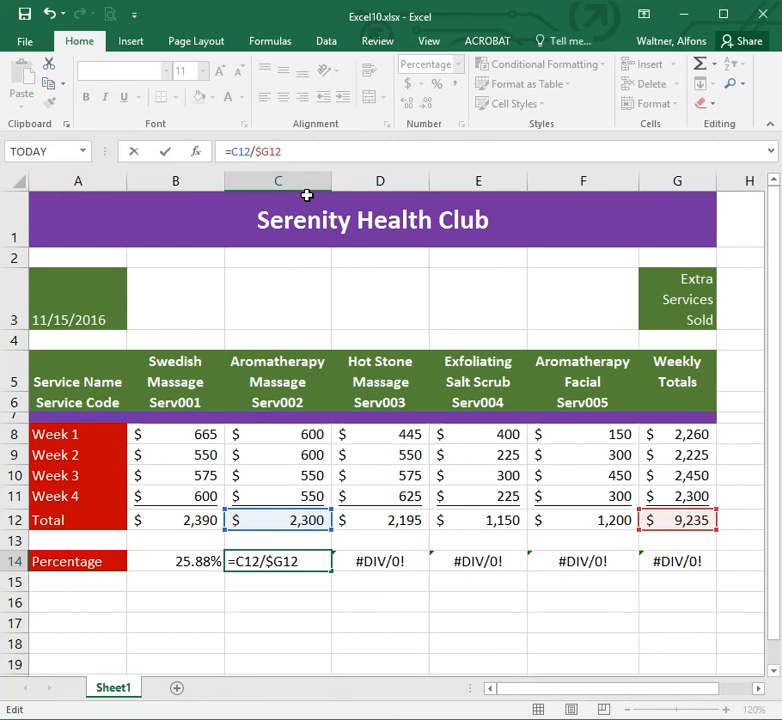
text($)
key(Return)
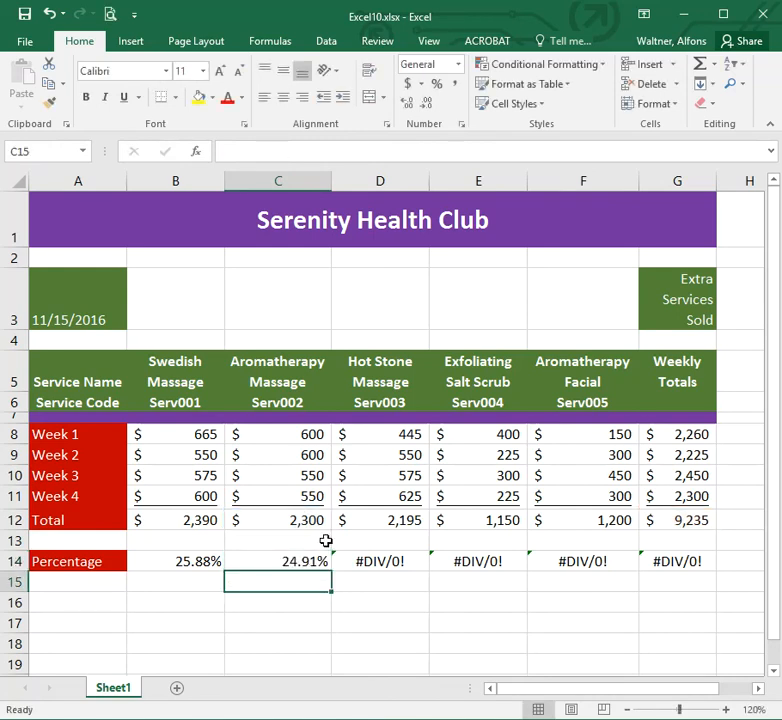
Fill the corrected C14 formula across the Percentage row through G14.
click(281, 560)
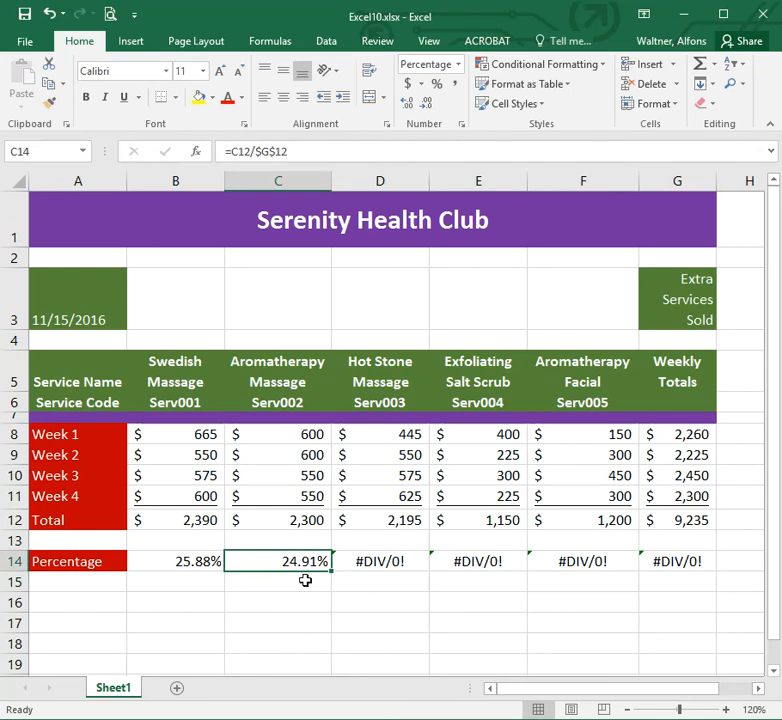
drag(331, 569, 706, 566)
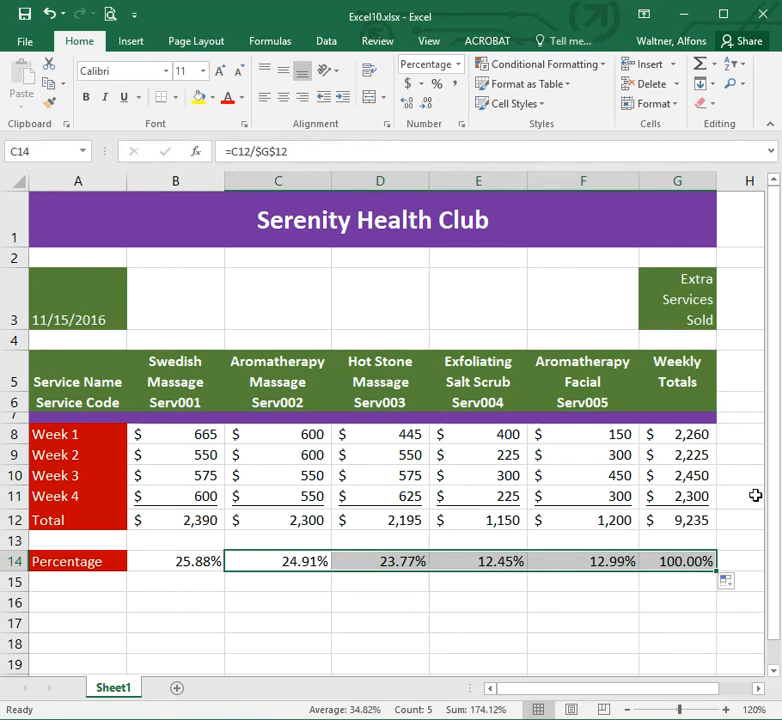
Step through the filled Percentage cells to check each copied formula.
key(Tab)
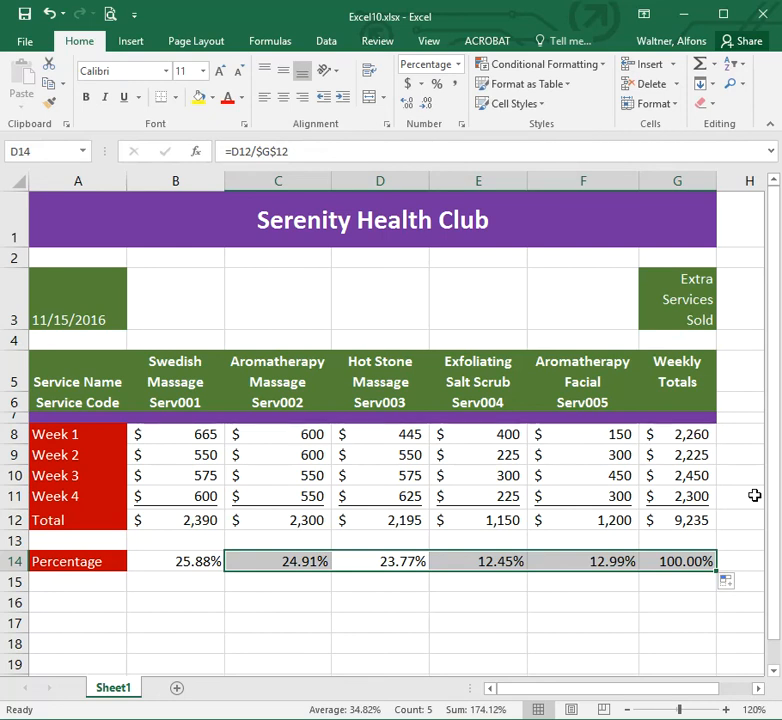
key(Tab)
key(Tab)
key(Tab)
key(Tab)
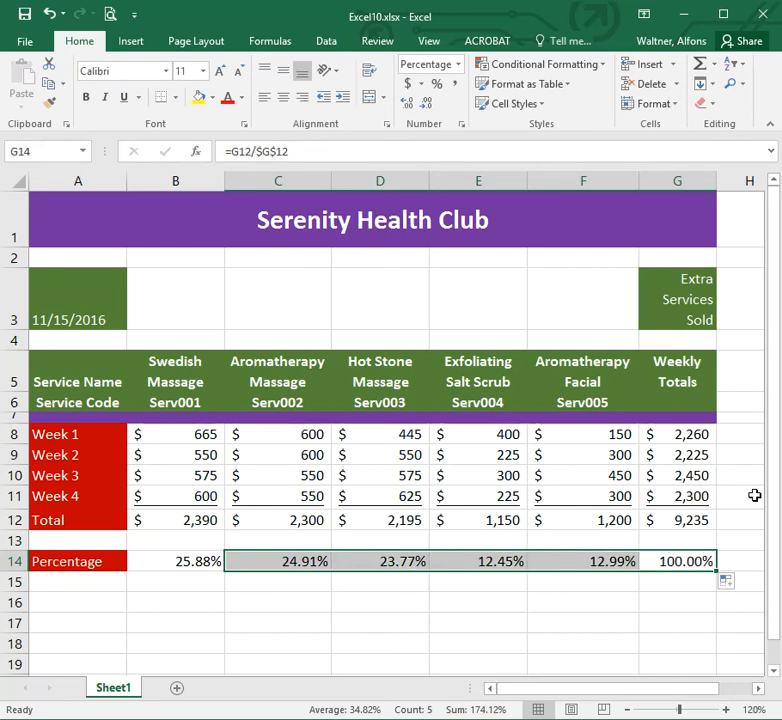
key(Tab)
key(Tab)
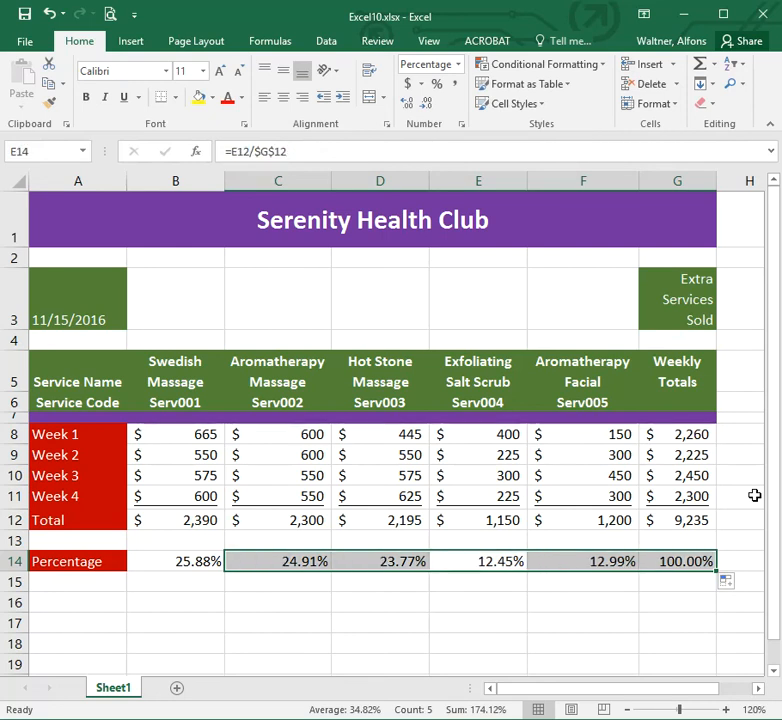
key(Tab)
key(Tab)
key(Tab)
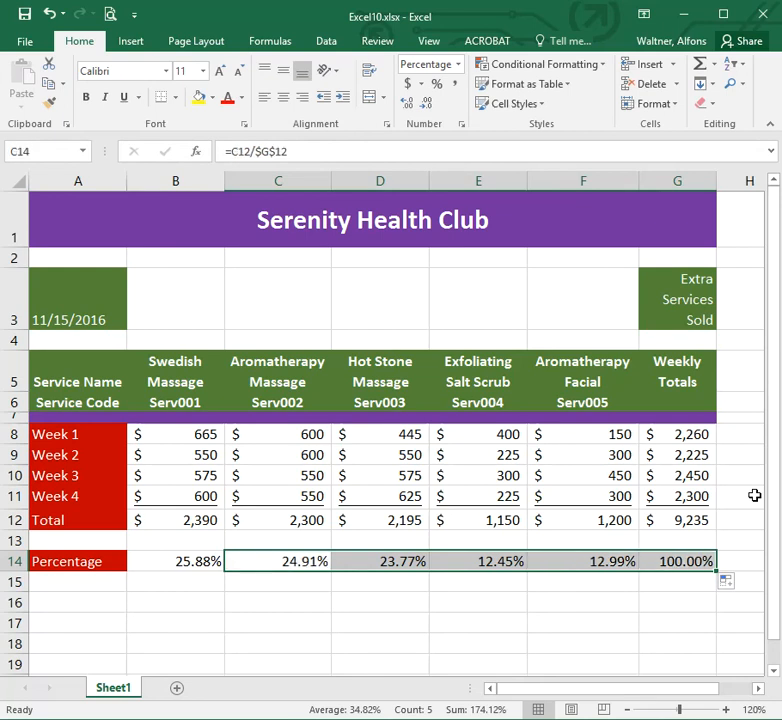
Continue cycling through the selected Percentage cells to review each cell's formula.
key(Tab)
key(Tab)
key(Tab)
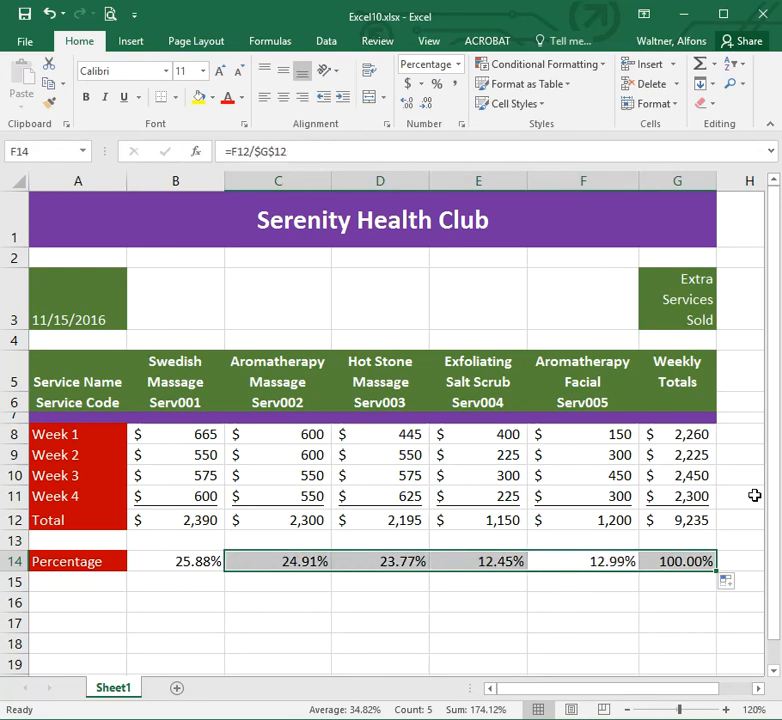
key(Tab)
key(Tab)
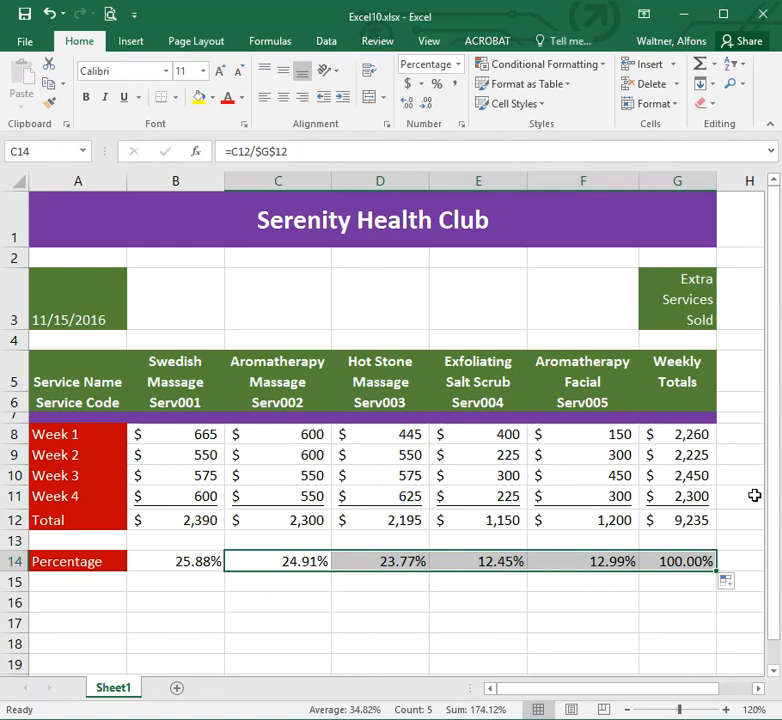
key(Tab)
key(Tab)
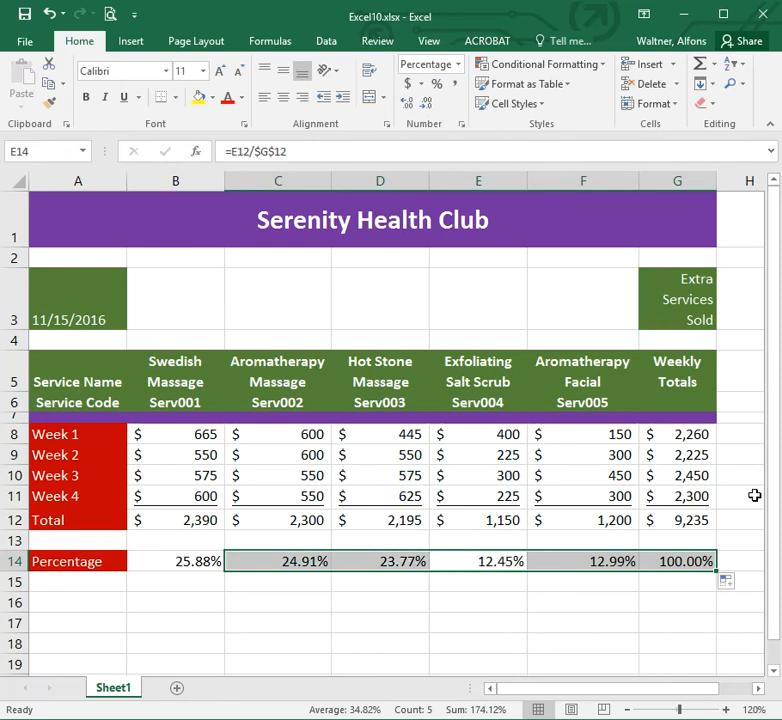
key(Tab)
key(Tab)
key(Tab)
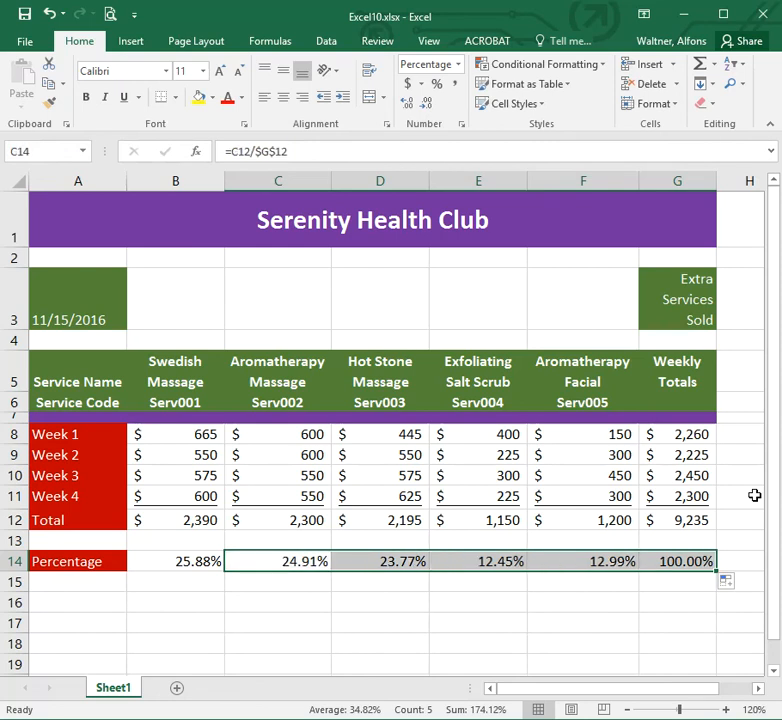
key(Tab)
key(Tab)
key(Tab)
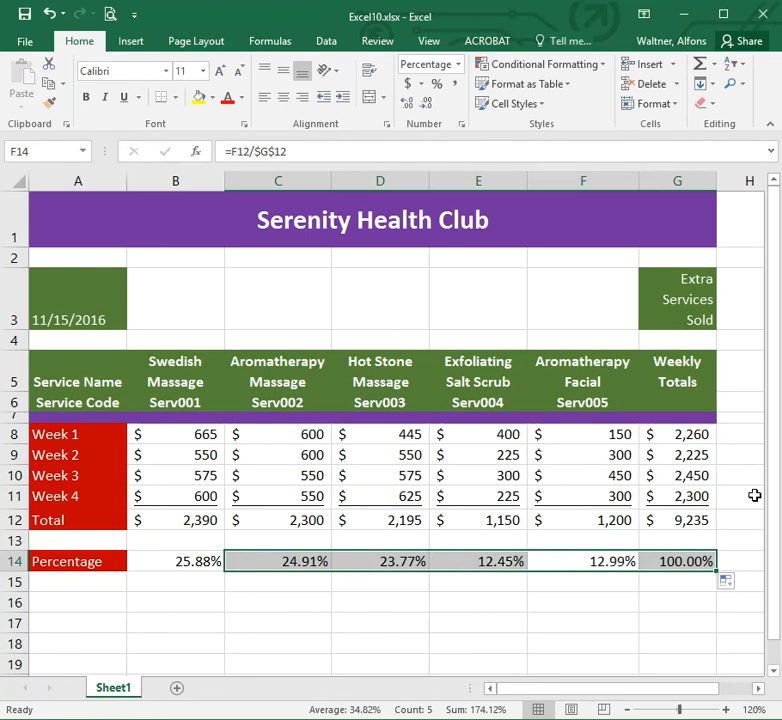
key(Tab)
key(Tab)
key(Tab)
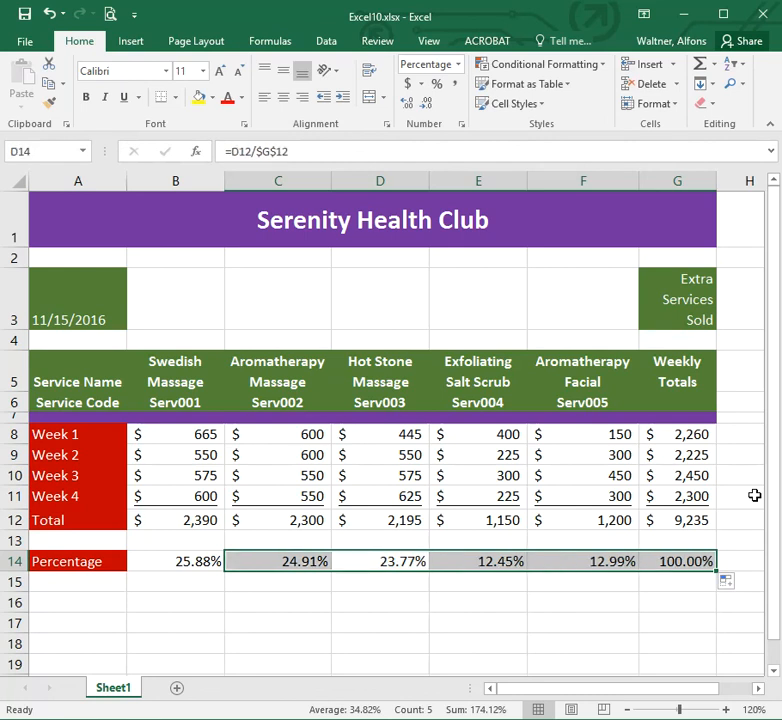
key(Tab)
key(Tab)
key(Tab)
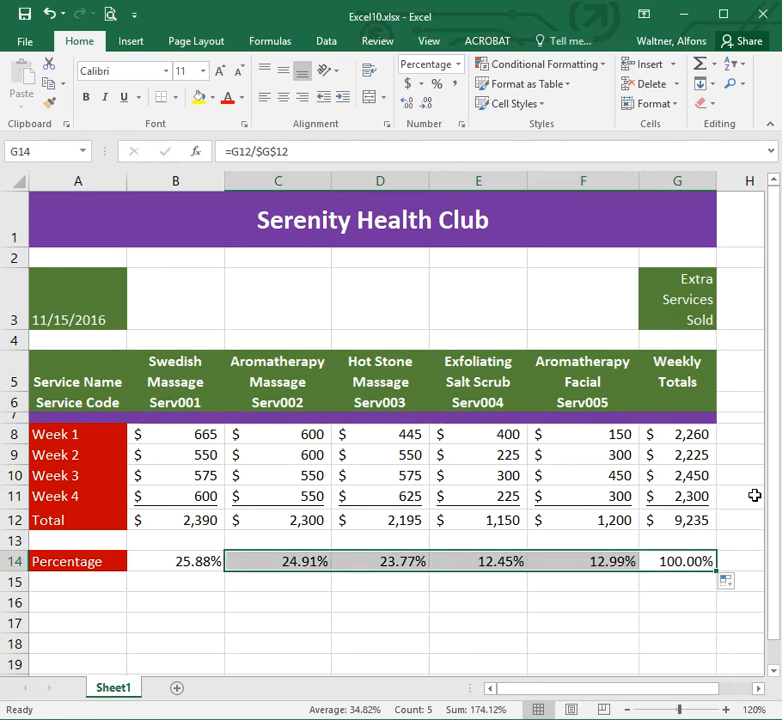
key(Tab)
key(Tab)
key(Tab)
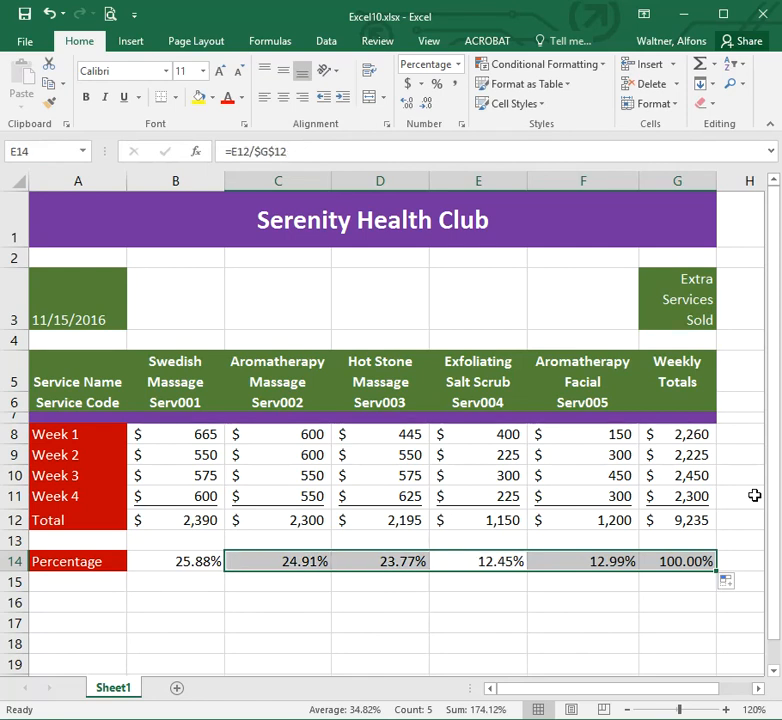
key(Tab)
key(Tab)
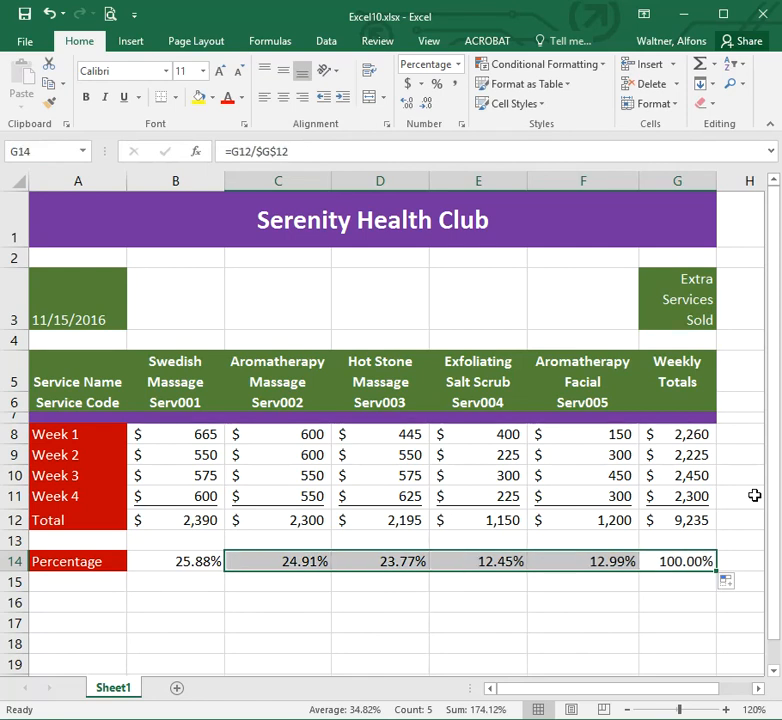
key(Tab)
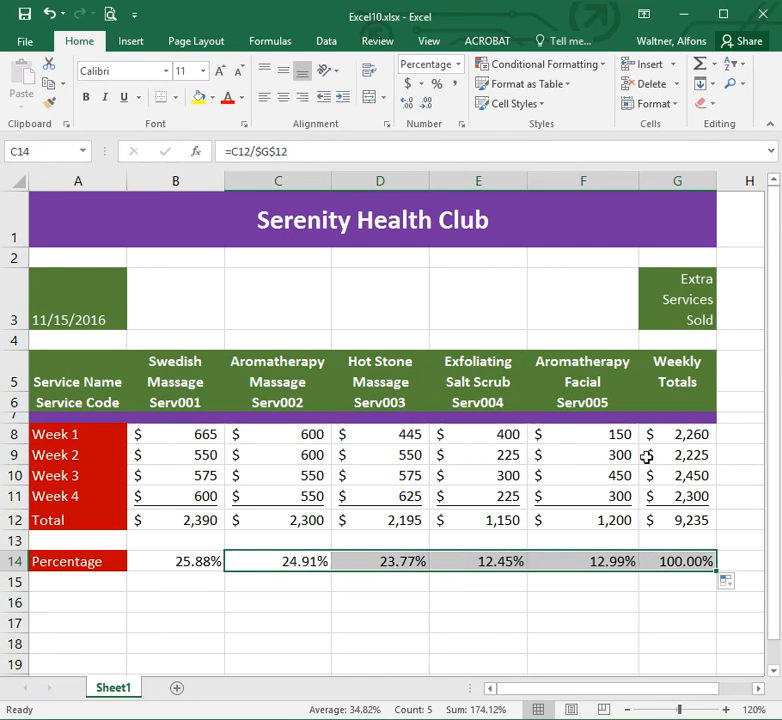
Shade the Percentage row A14:G14 with a purple fill and set its font colour to white.
drag(60, 562, 660, 561)
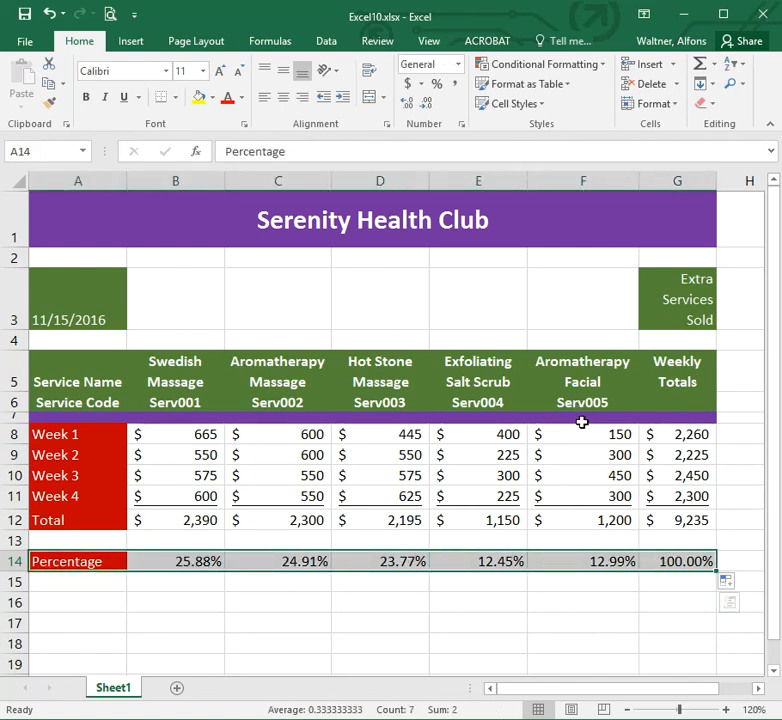
click(211, 97)
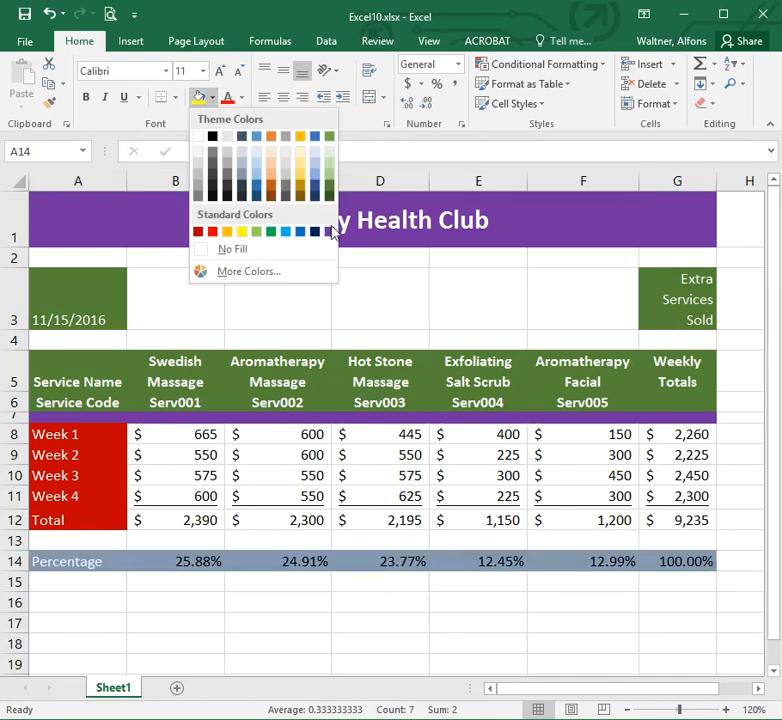
click(329, 232)
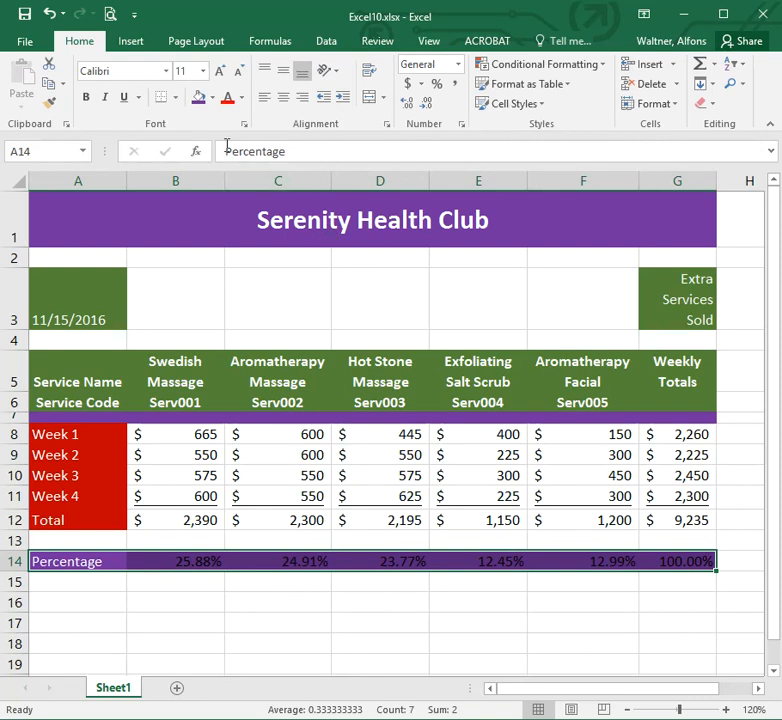
click(242, 102)
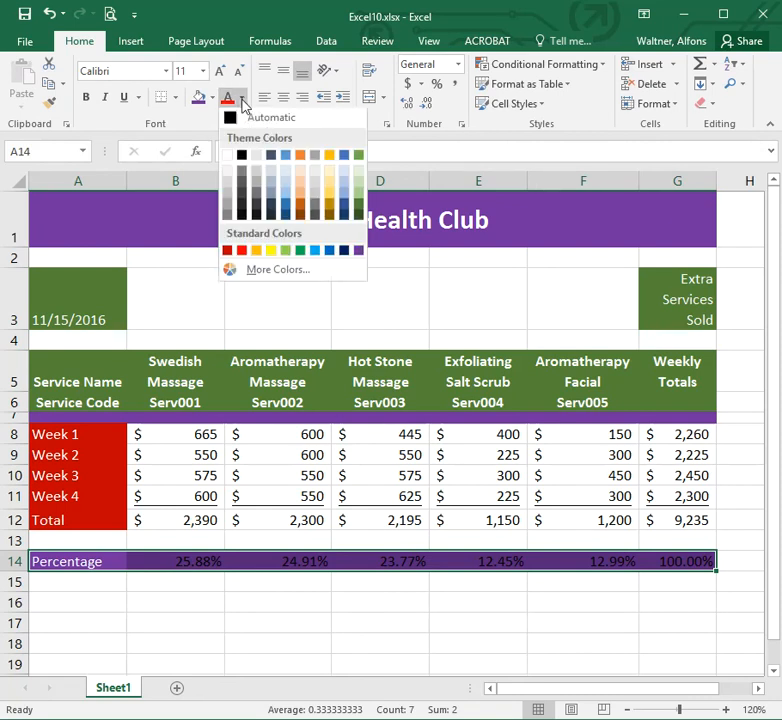
click(227, 155)
click(270, 636)
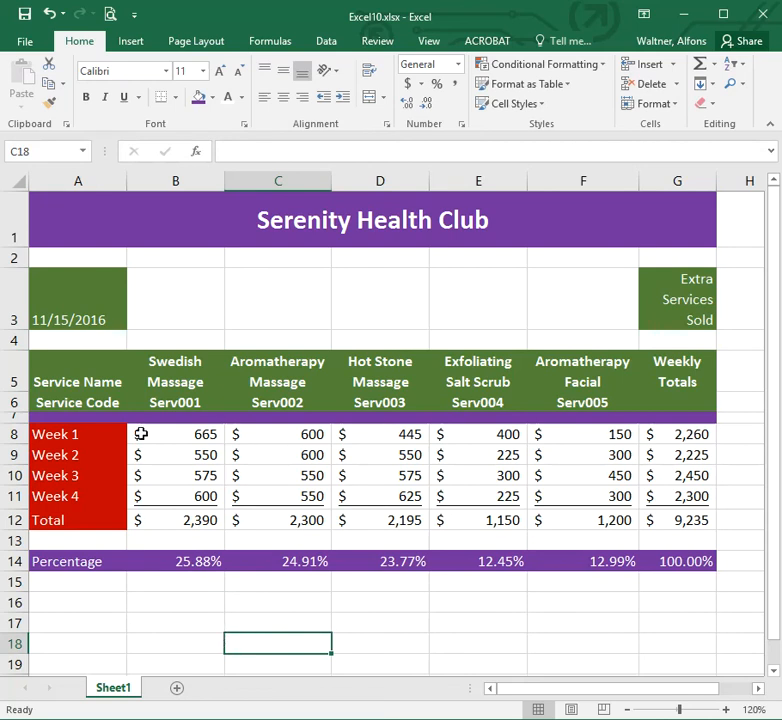
Save the workbook as Excel14 in the CE 2016 Excel folder.
click(25, 45)
click(42, 214)
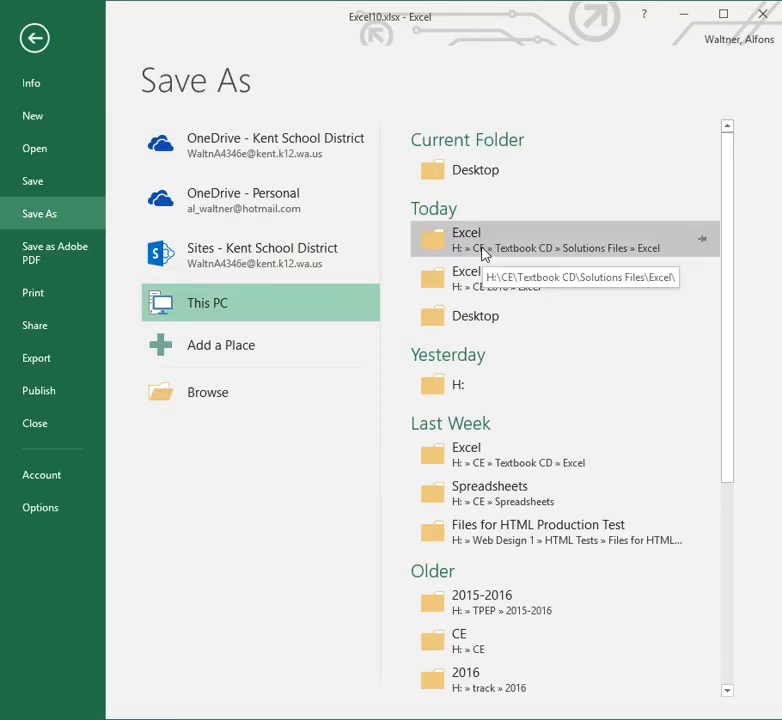
click(463, 280)
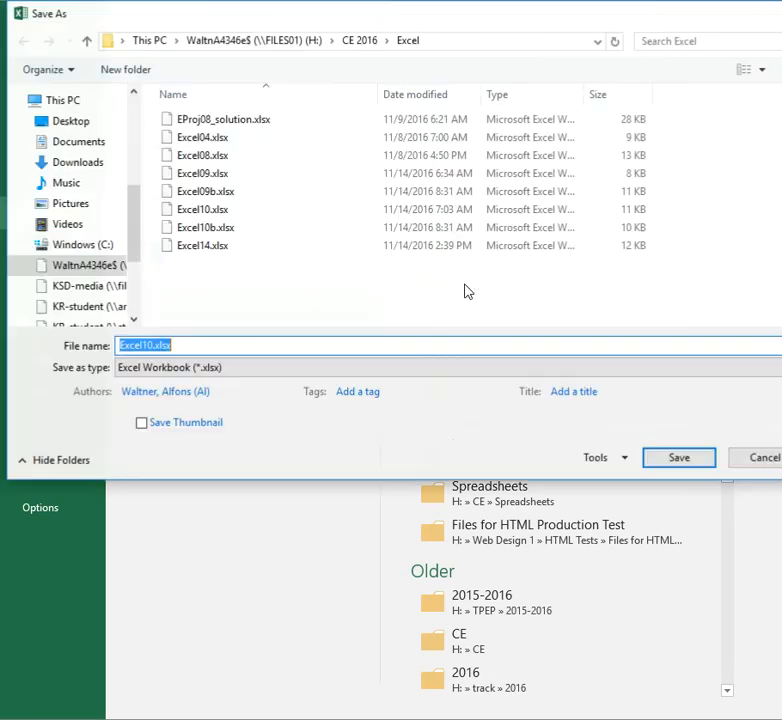
text(Excel)
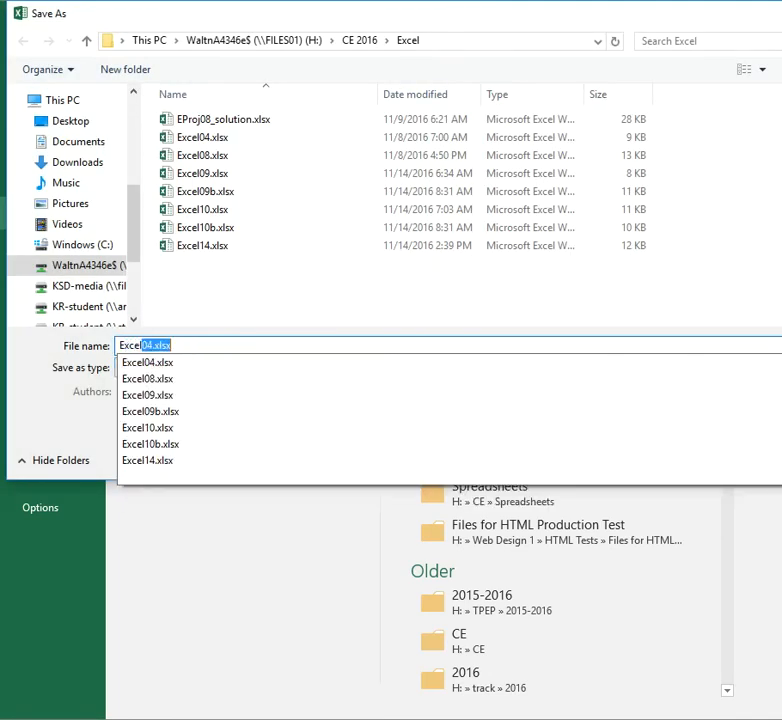
text(14)
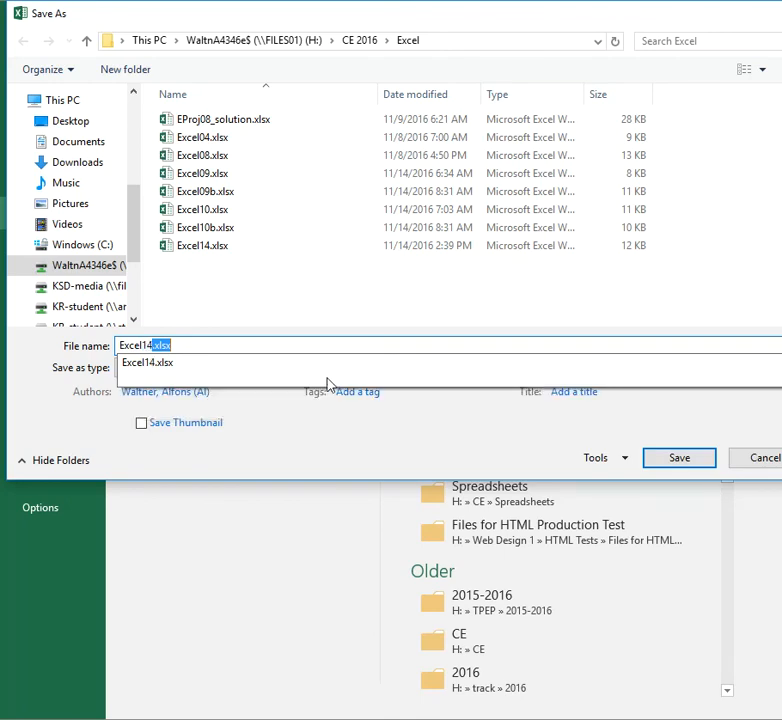
click(683, 467)
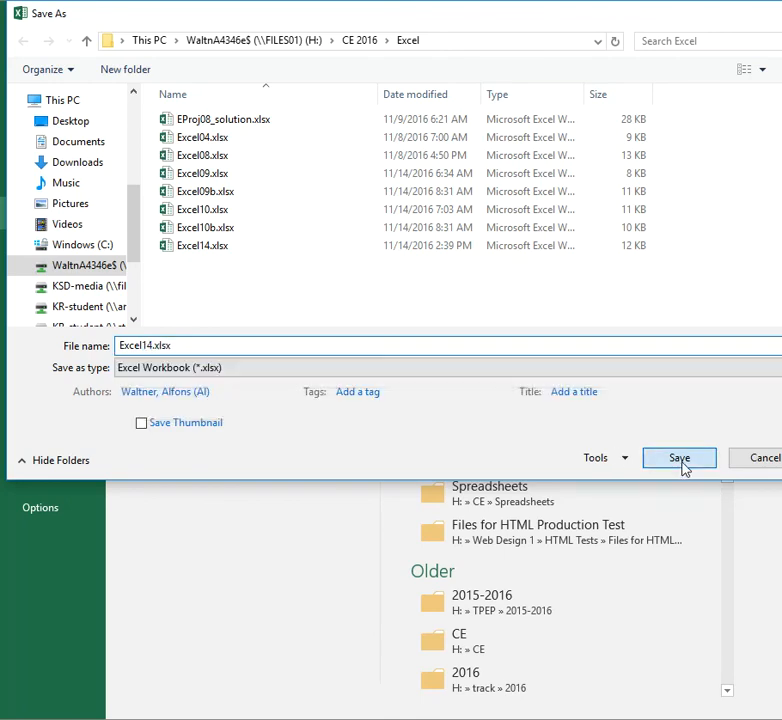
click(640, 425)
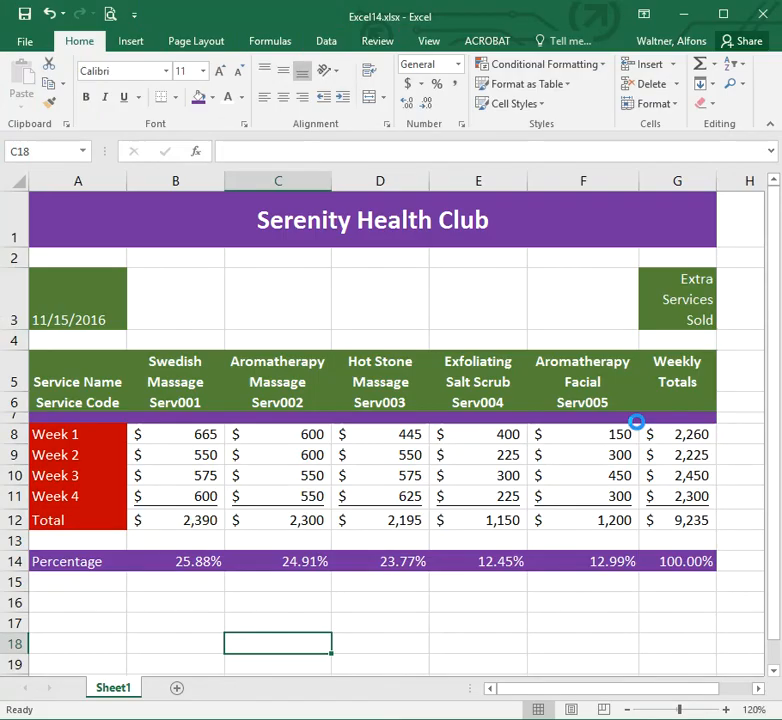